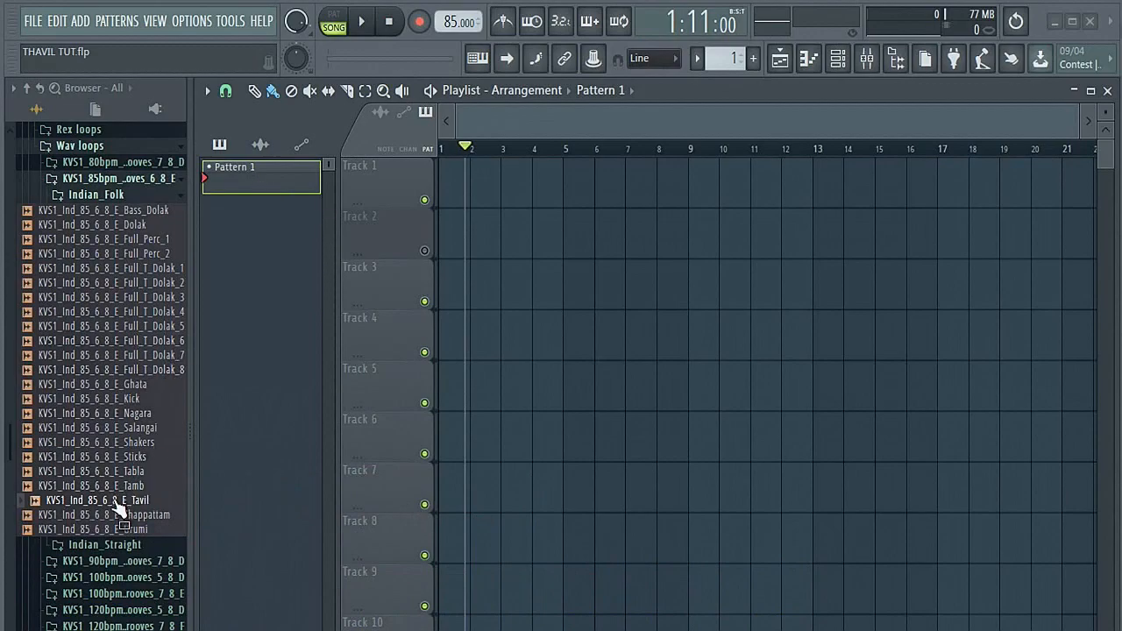
# Step: Preview the KVS1_Ind_85_6_8_E_Tavil loop and place it on Track 1 starting at bar 2
pyautogui.click(117, 505)
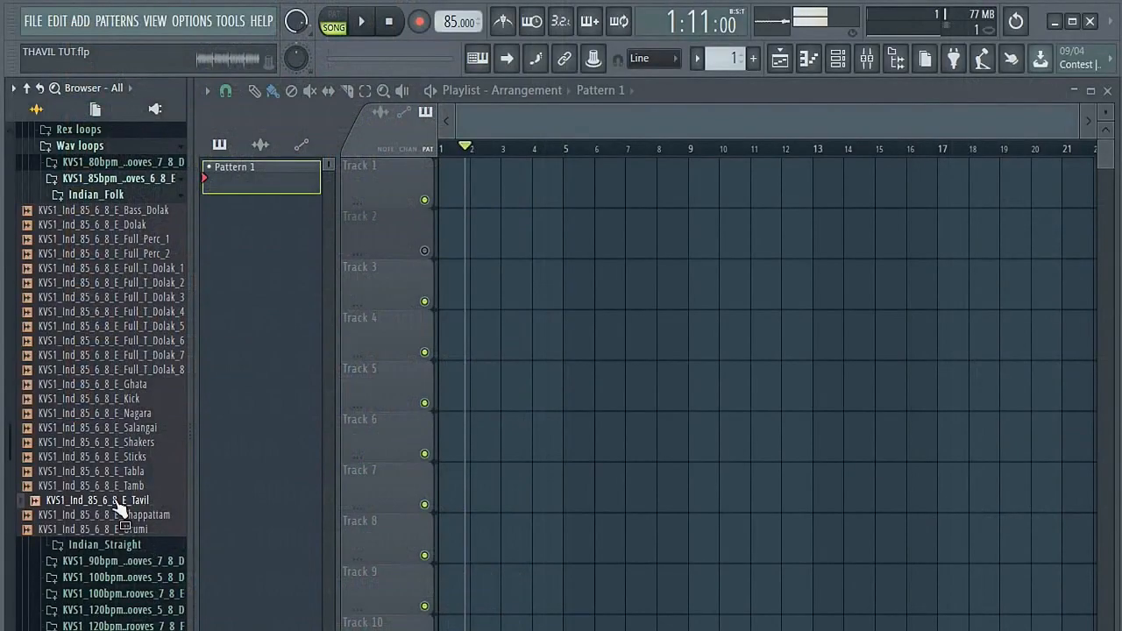
pyautogui.moveTo(120, 510); pyautogui.dragTo(472, 200)
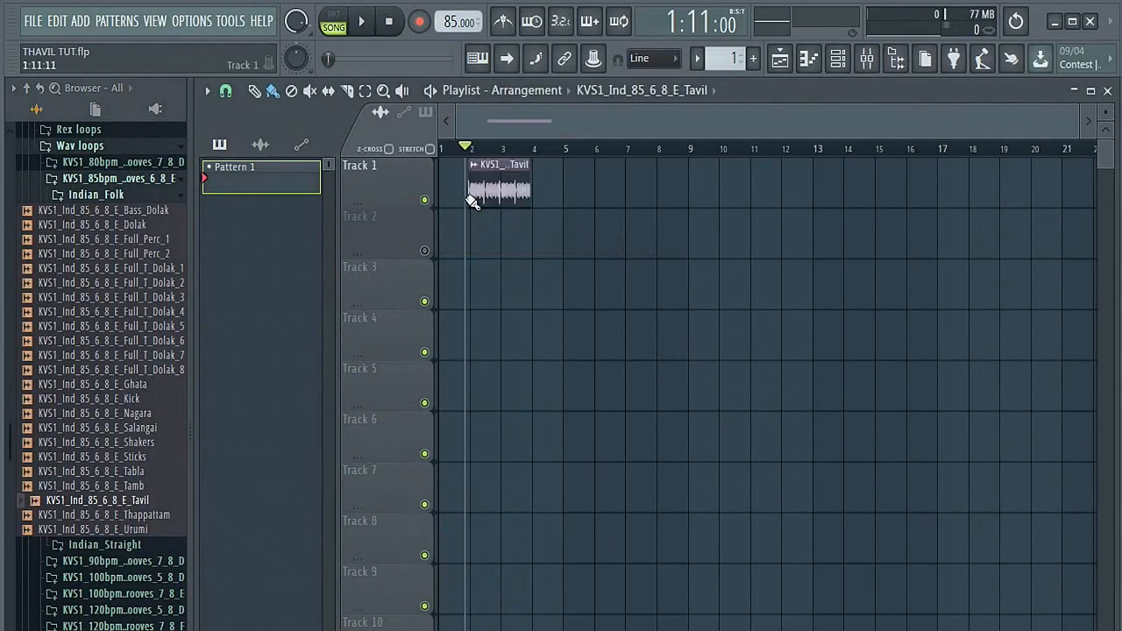
pyautogui.keyDown('ctrl'); pyautogui.scroll(6, 471, 201); pyautogui.keyUp('ctrl')
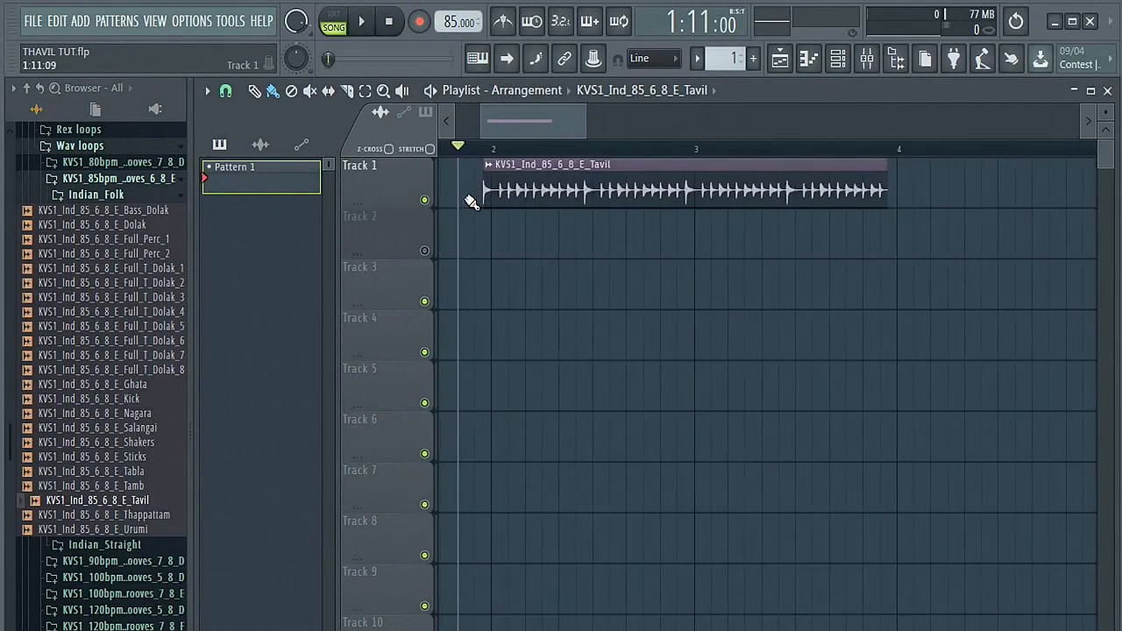
pyautogui.moveTo(524, 164); pyautogui.dragTo(534, 166)
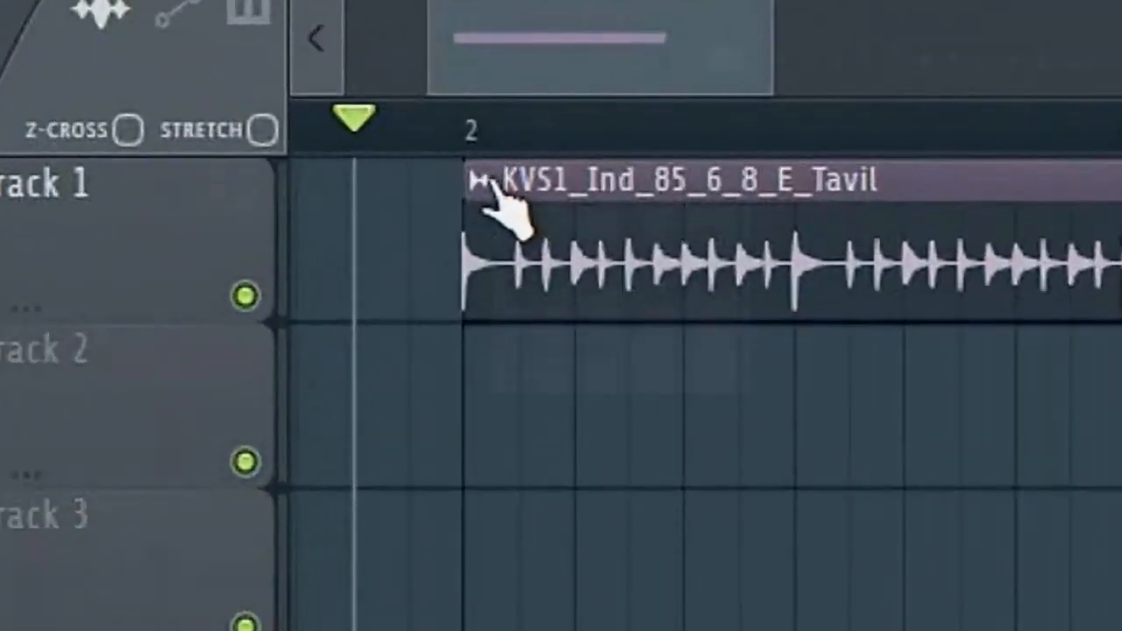
# Step: Try chopping the Tavil clip on Track 1 into time-based half-beat slices, and undo the chop
pyautogui.click(477, 182)
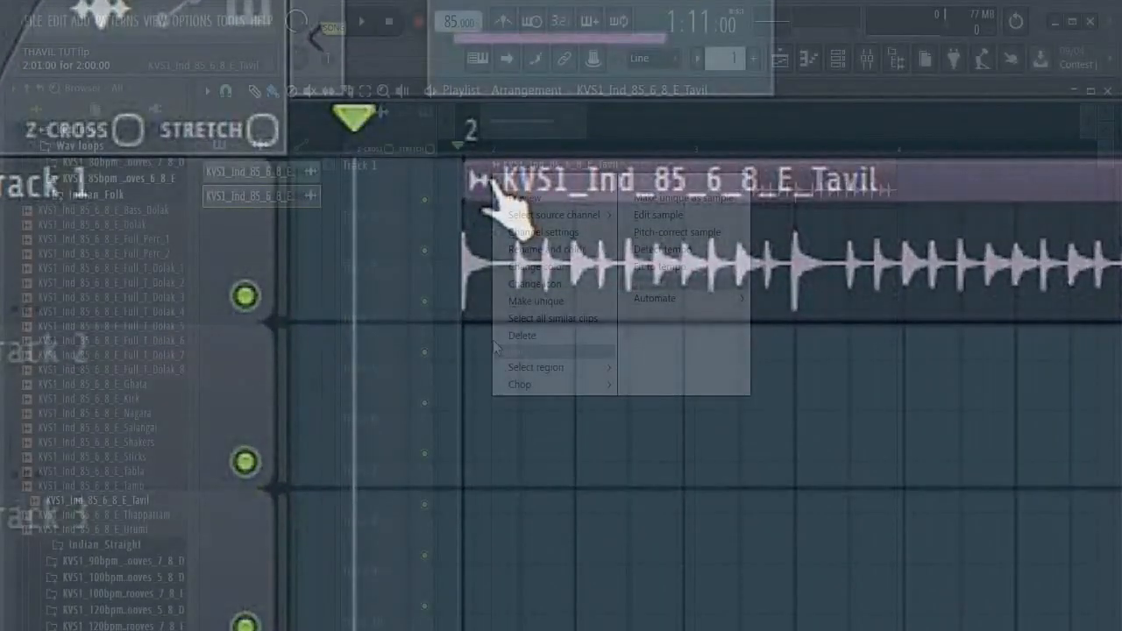
pyautogui.moveTo(521, 386)
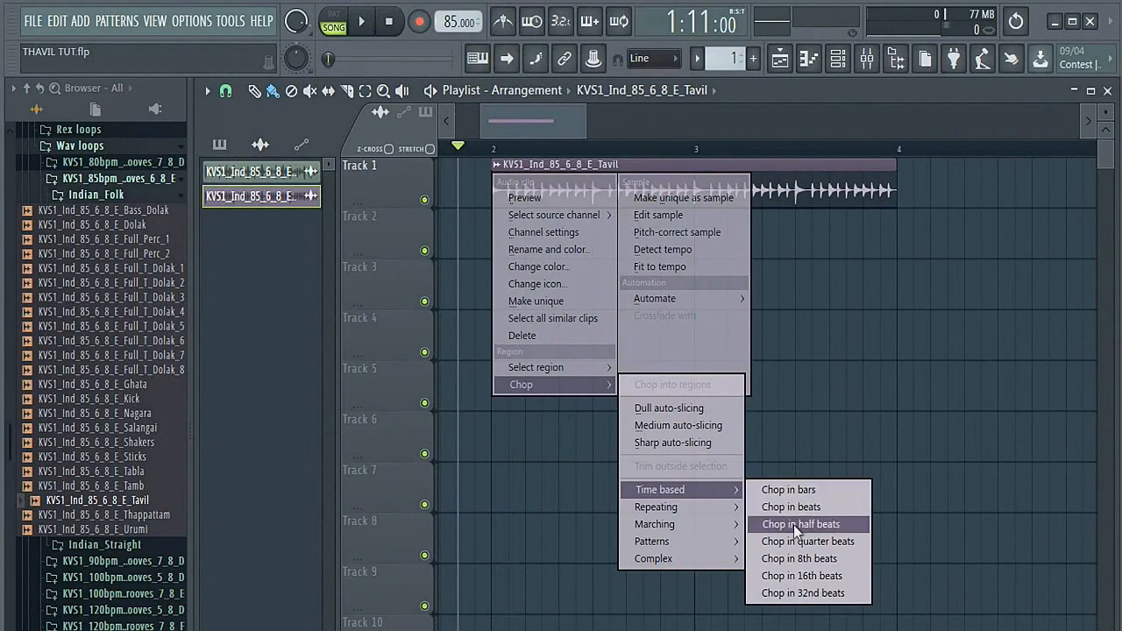
pyautogui.click(795, 525)
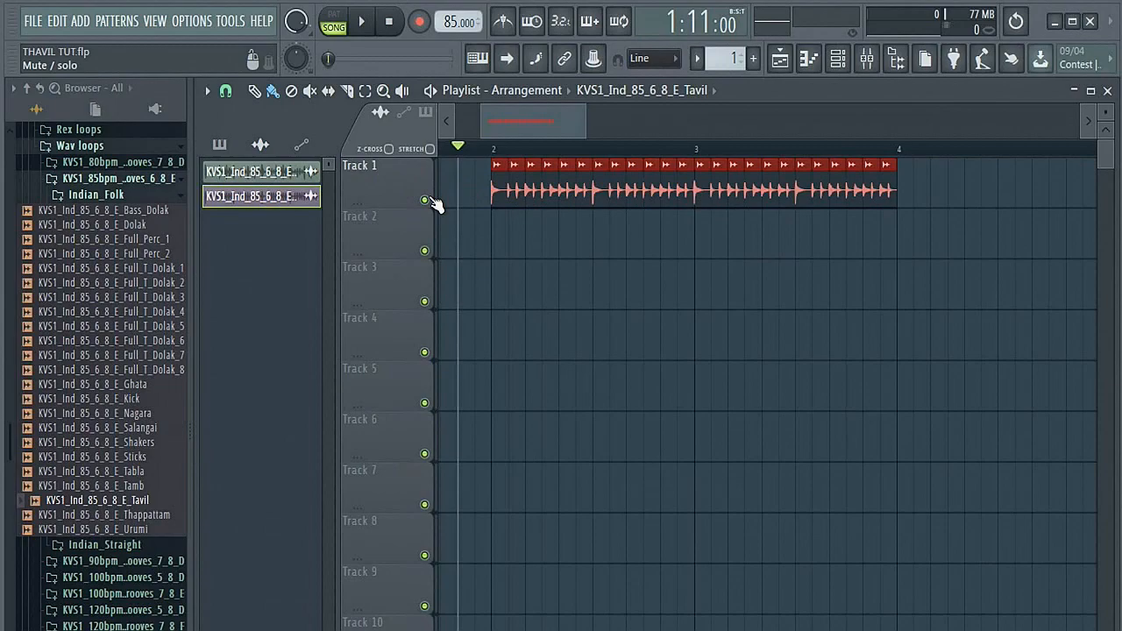
pyautogui.hotkey('ctrl', 'z')
# Step: Place a copy of the Tavil clip on Track 2 at bar 2 and mute Track 1
pyautogui.click(495, 241)
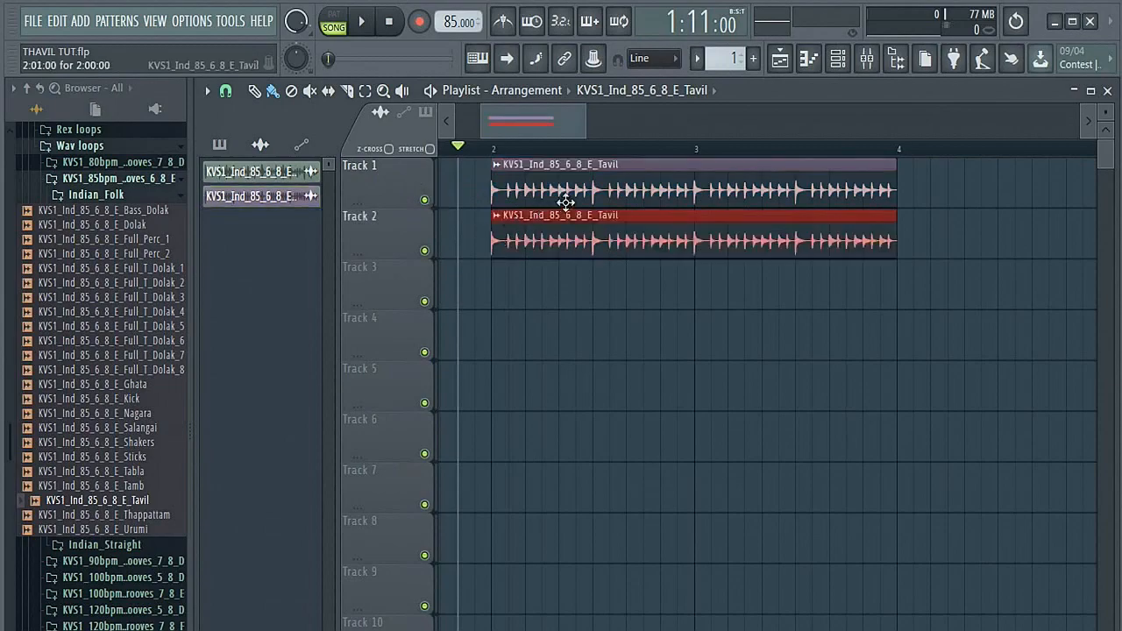
pyautogui.click(425, 201)
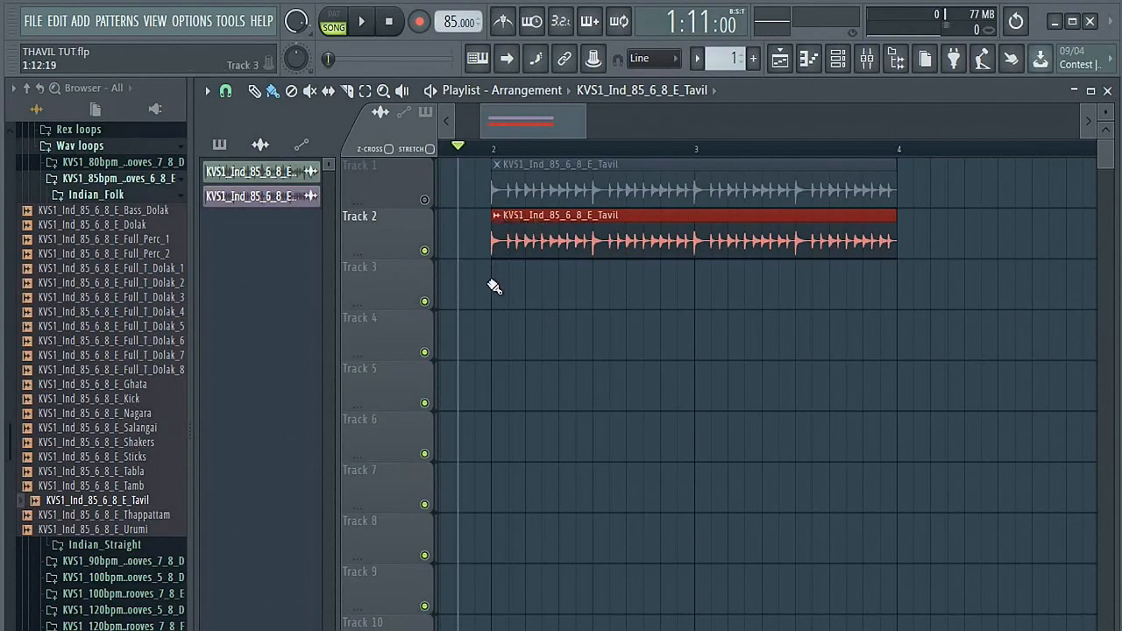
# Step: Chop the Tavil clip on Track 2 into time-based half-beat slices
pyautogui.click(500, 214)
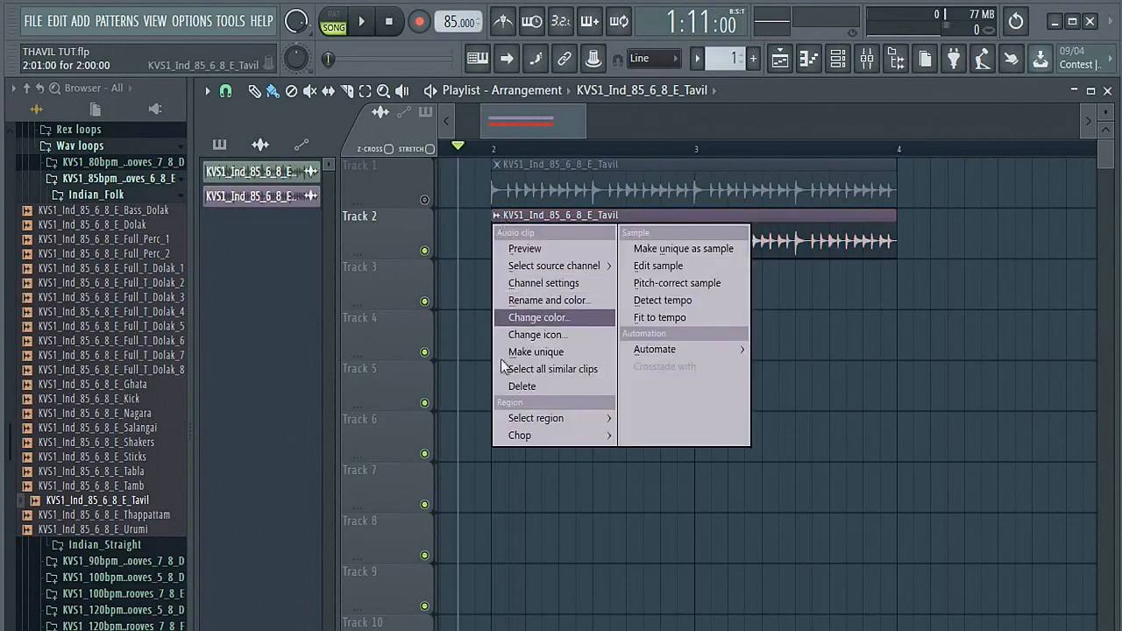
pyautogui.moveTo(528, 429)
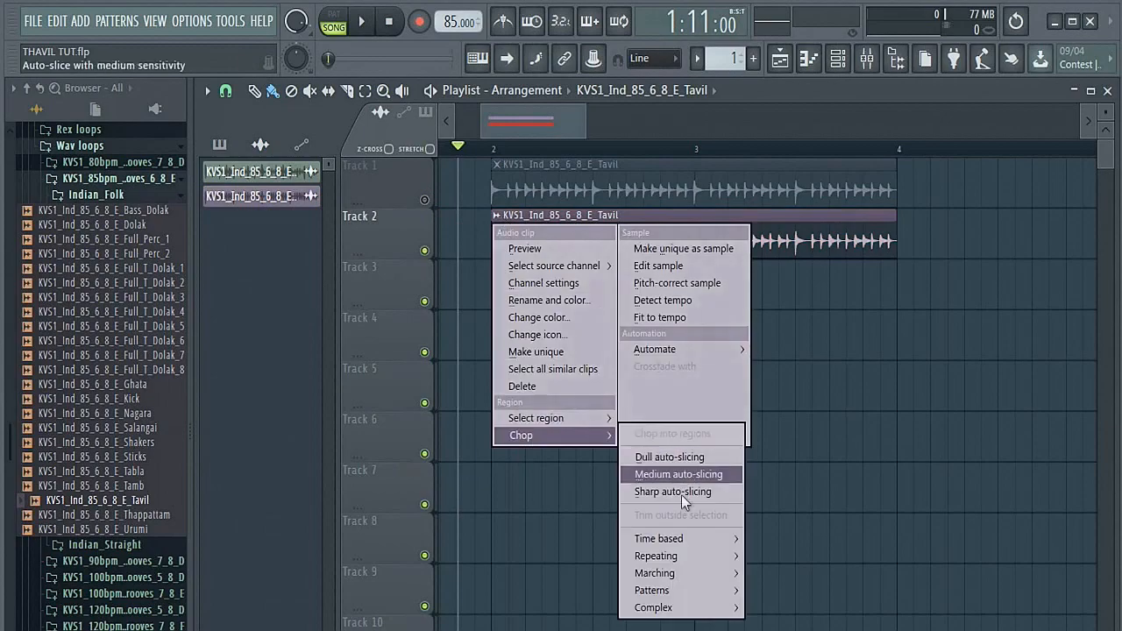
pyautogui.moveTo(694, 547)
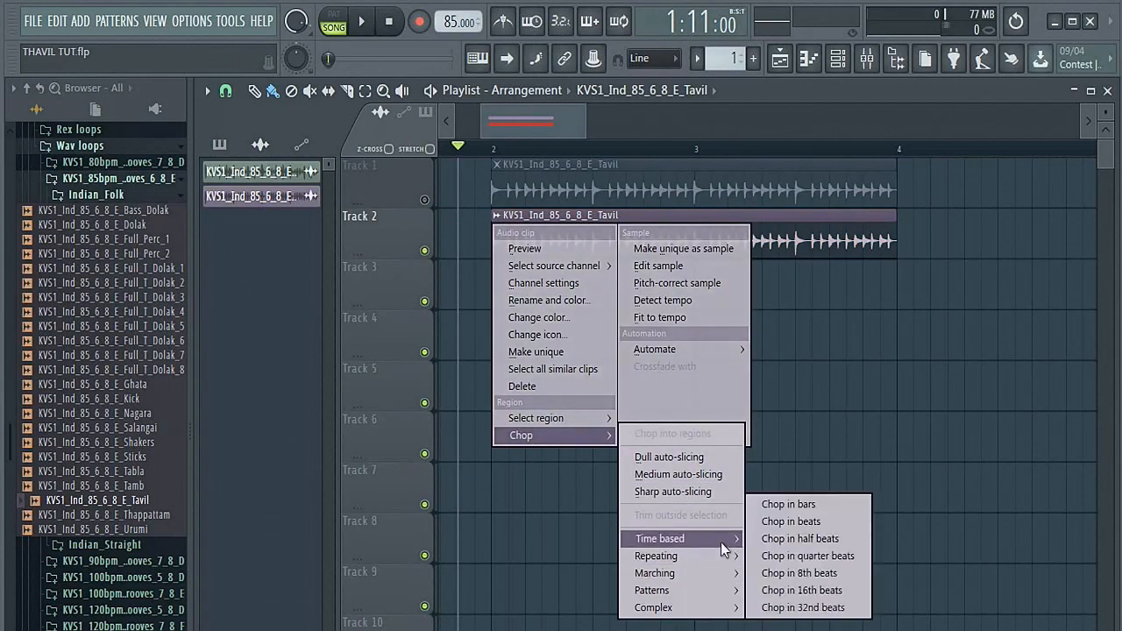
pyautogui.click(824, 538)
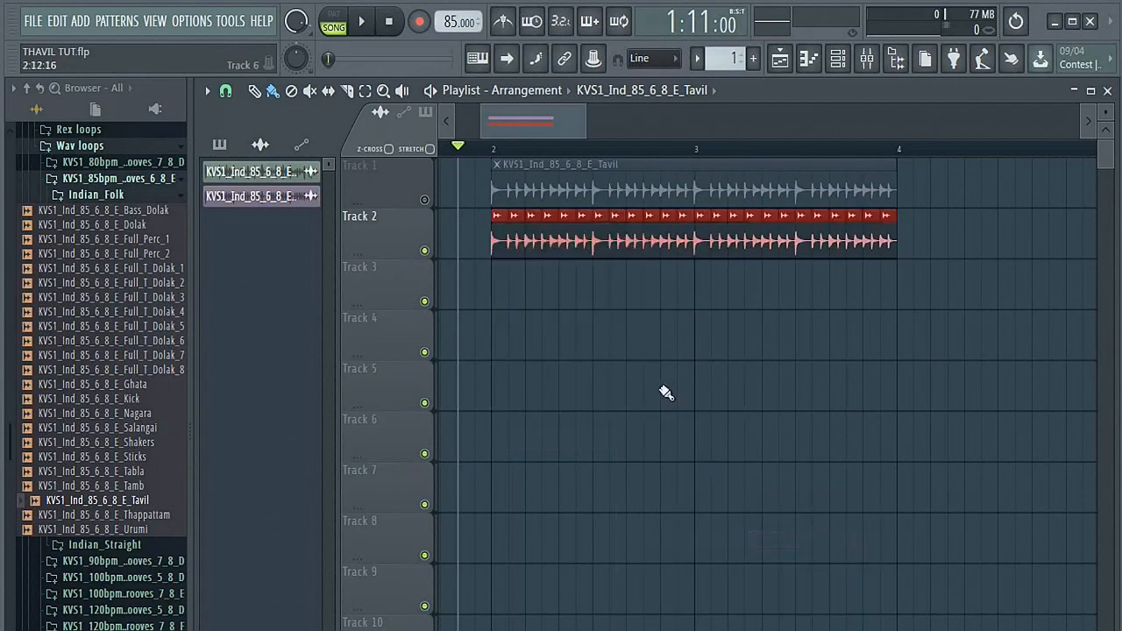
# Step: Unmute Track 1, mute Track 2, and play back the original Tavil loop on its own
pyautogui.click(424, 200)
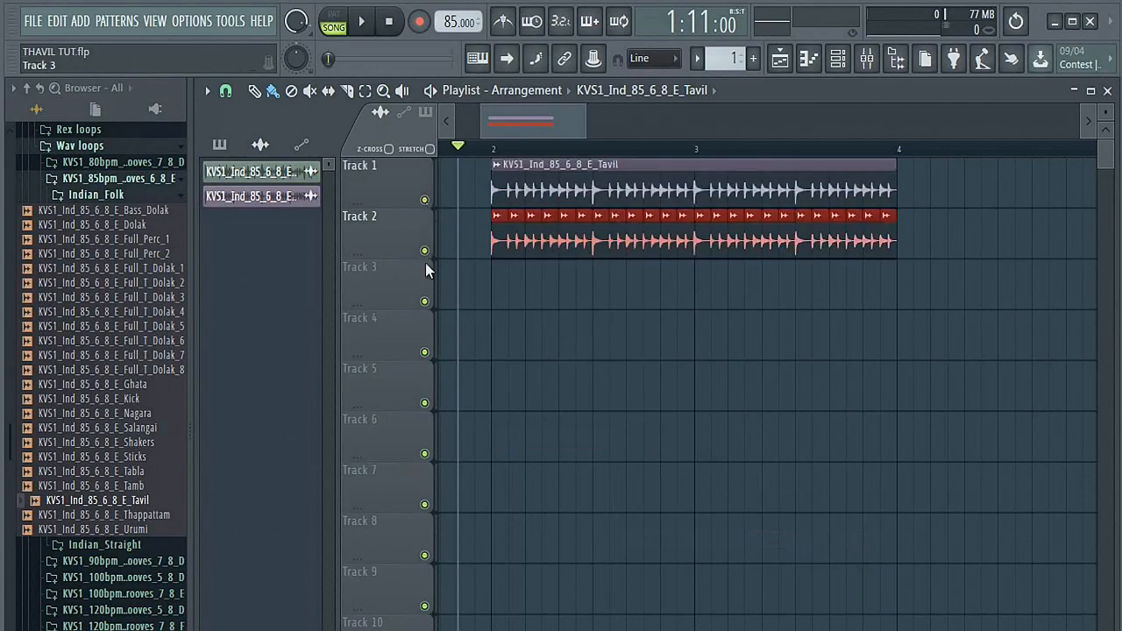
pyautogui.click(425, 251)
pyautogui.press('space')
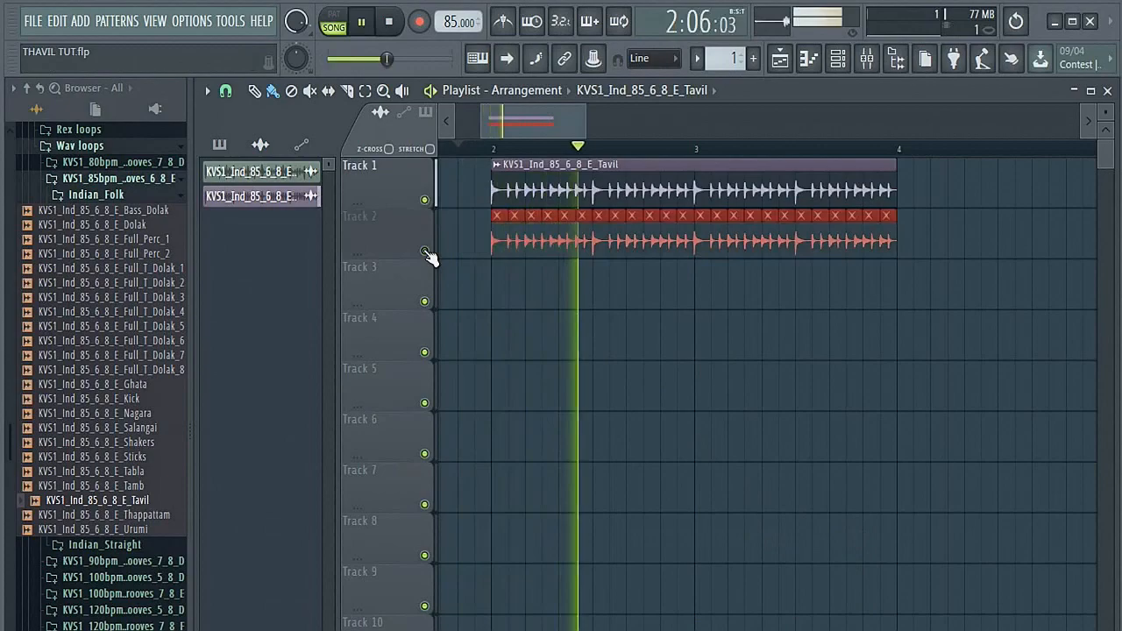
pyautogui.press('space')
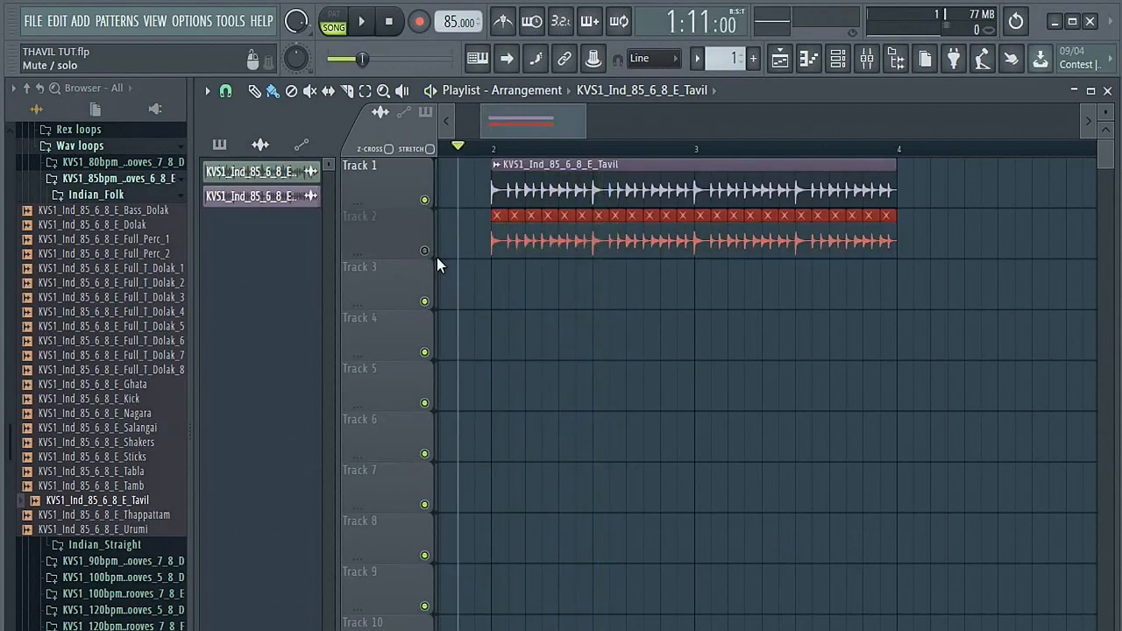
# Step: Mute Track 1, unmute Track 2, and play back the half-beat slices on their own
pyautogui.click(424, 200)
pyautogui.click(424, 251)
pyautogui.press('space')
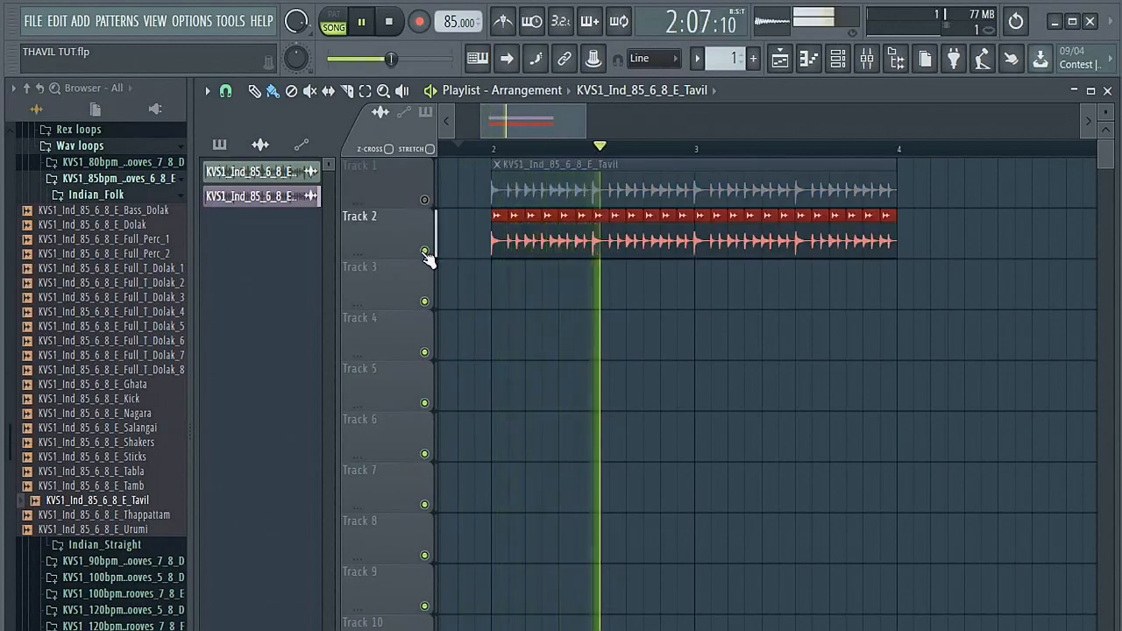
pyautogui.press('space')
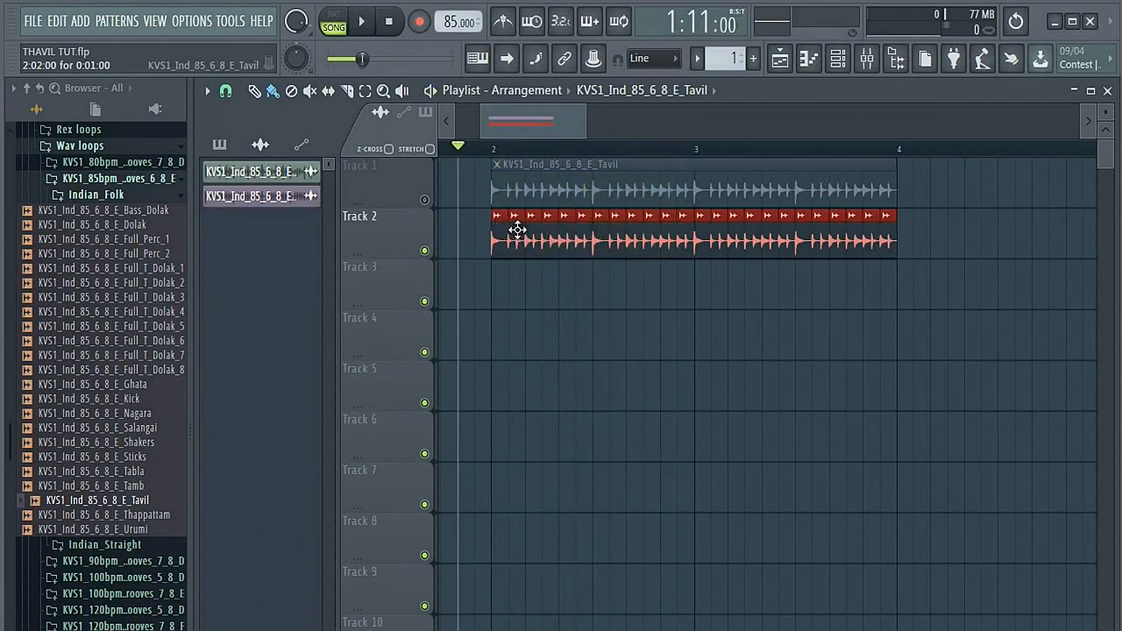
# Step: Drop the first slice on Track 2 so the remaining slices start at bar 2, and play back the opening
pyautogui.moveTo(496, 230)
pyautogui.mouseDown()
pyautogui.moveTo(512, 230)
pyautogui.moveTo(499, 235)
pyautogui.mouseUp()
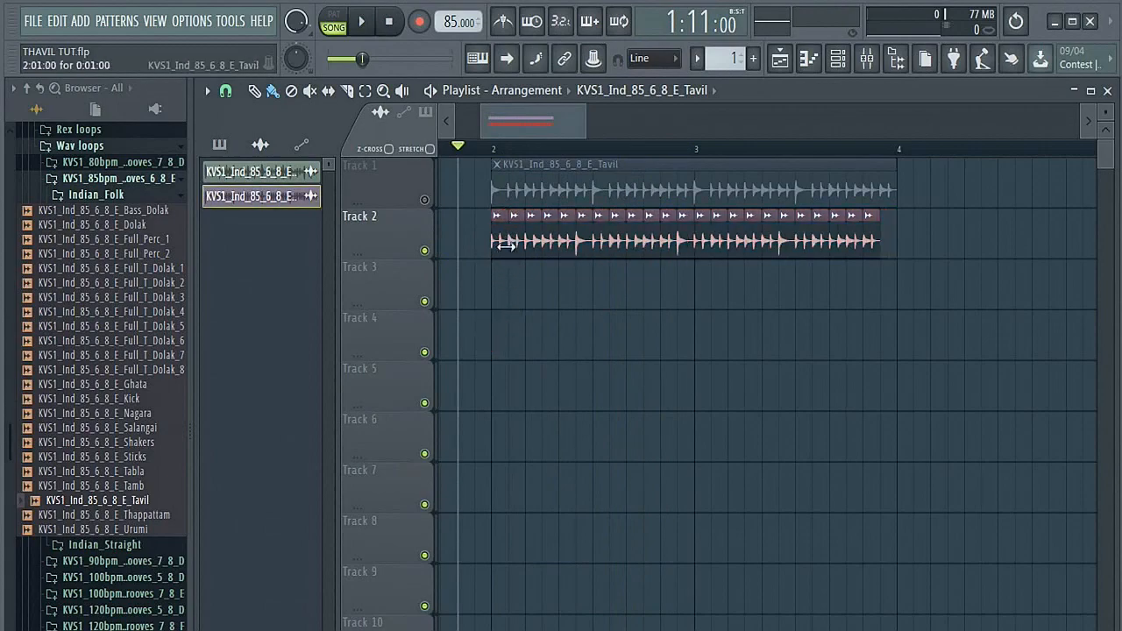
pyautogui.press('space')
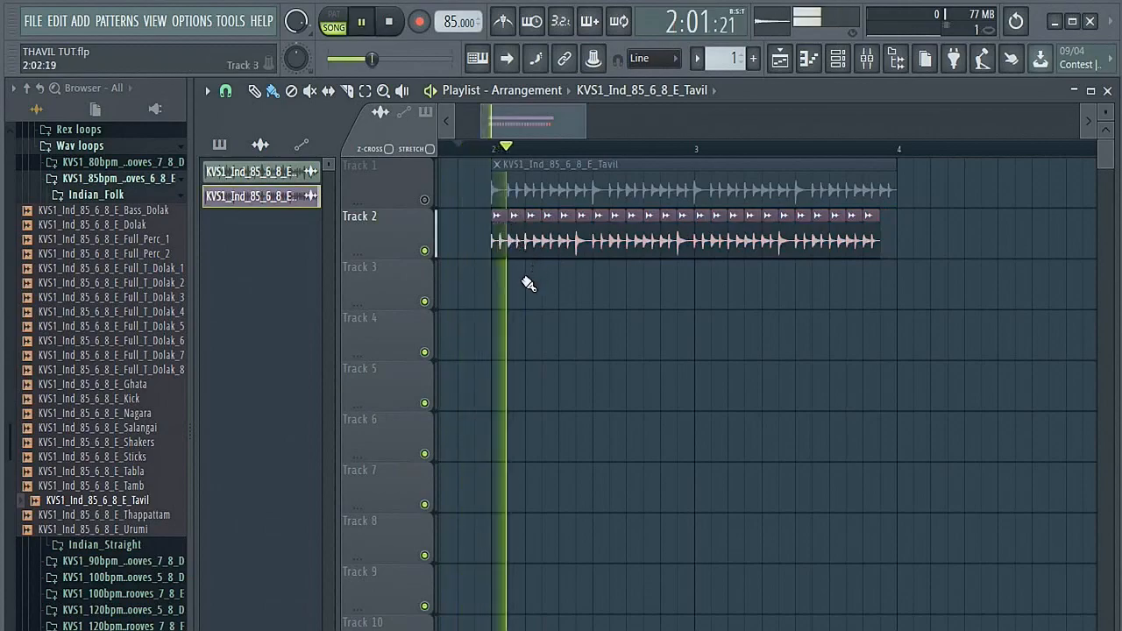
pyautogui.press('space')
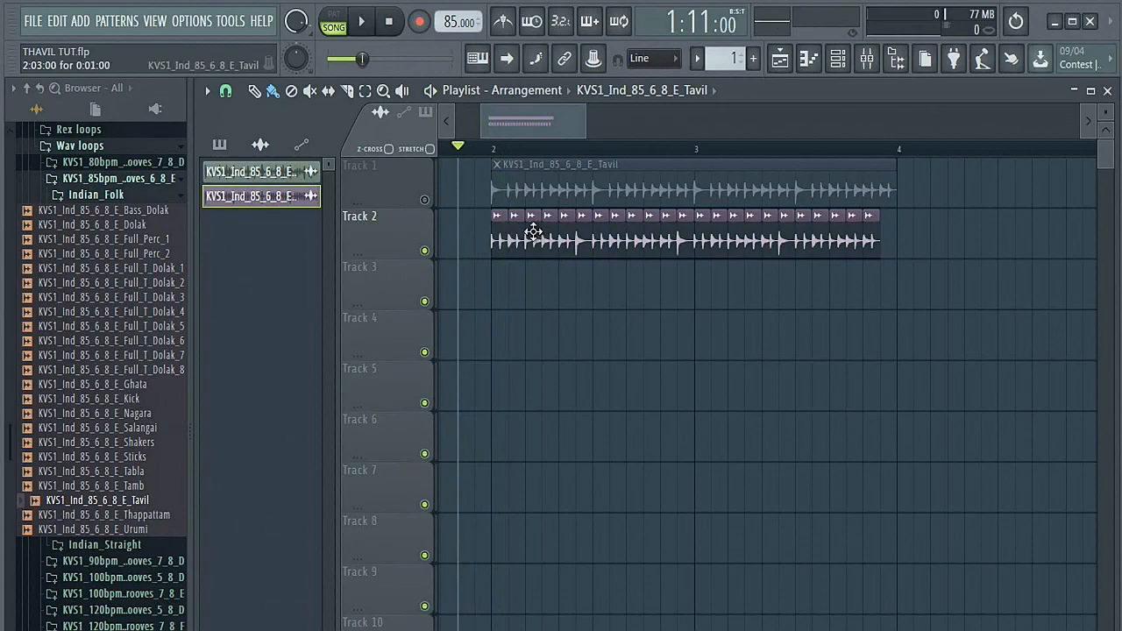
# Step: Delete the third and fourth slices from Track 2 and play back the opening slices
pyautogui.moveTo(533, 230); pyautogui.dragTo(534, 283)
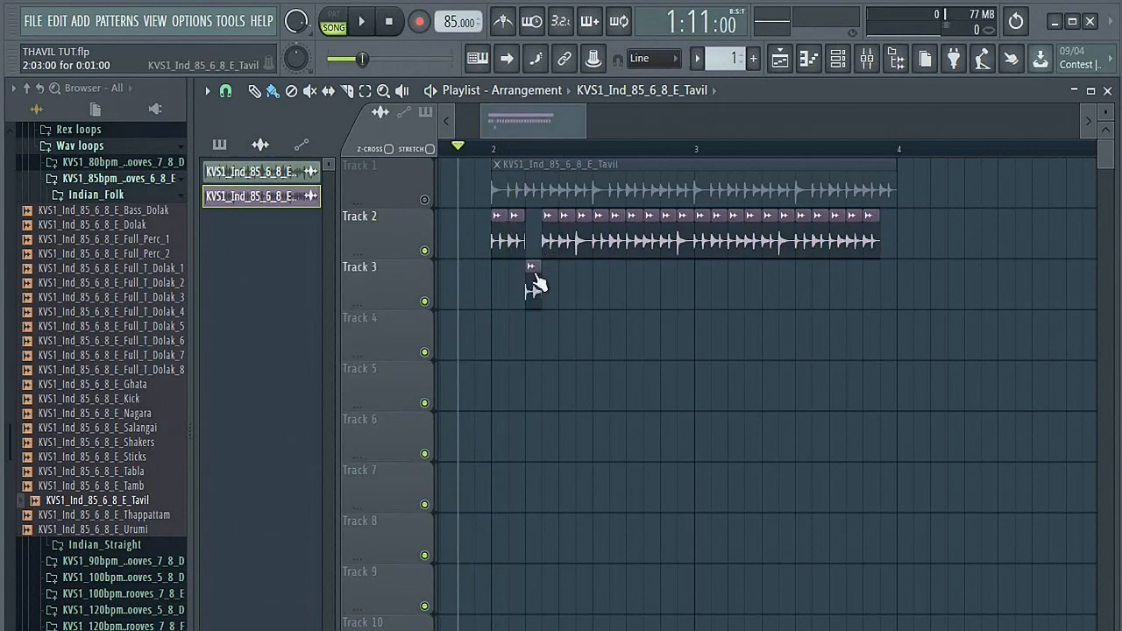
pyautogui.rightClick(536, 279)
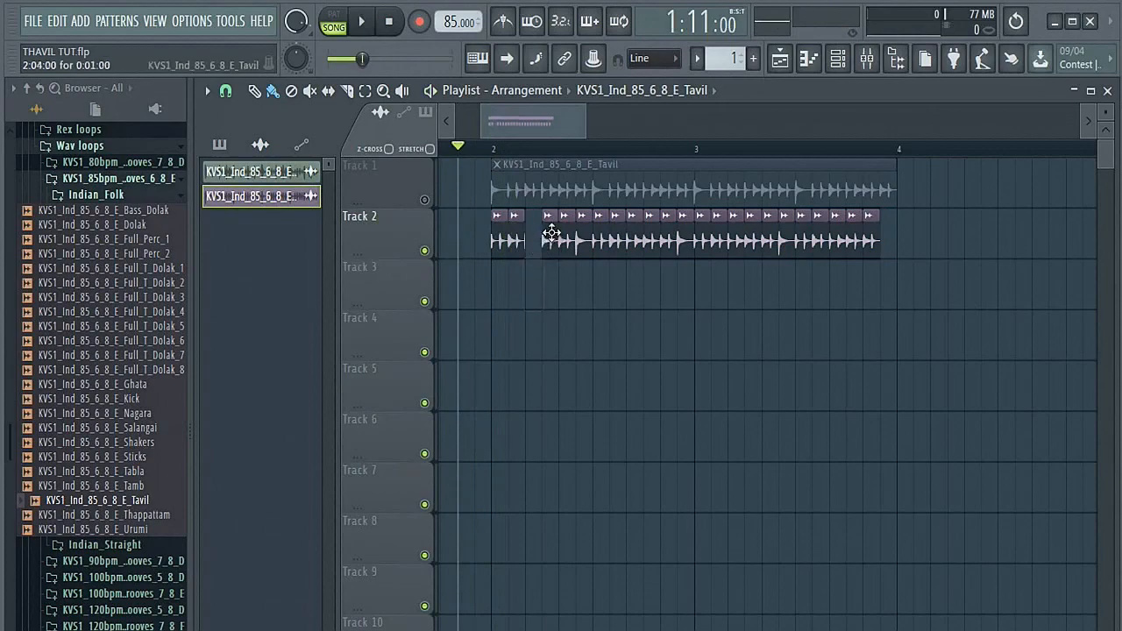
pyautogui.rightClick(552, 232)
pyautogui.press('space')
pyautogui.press('space')
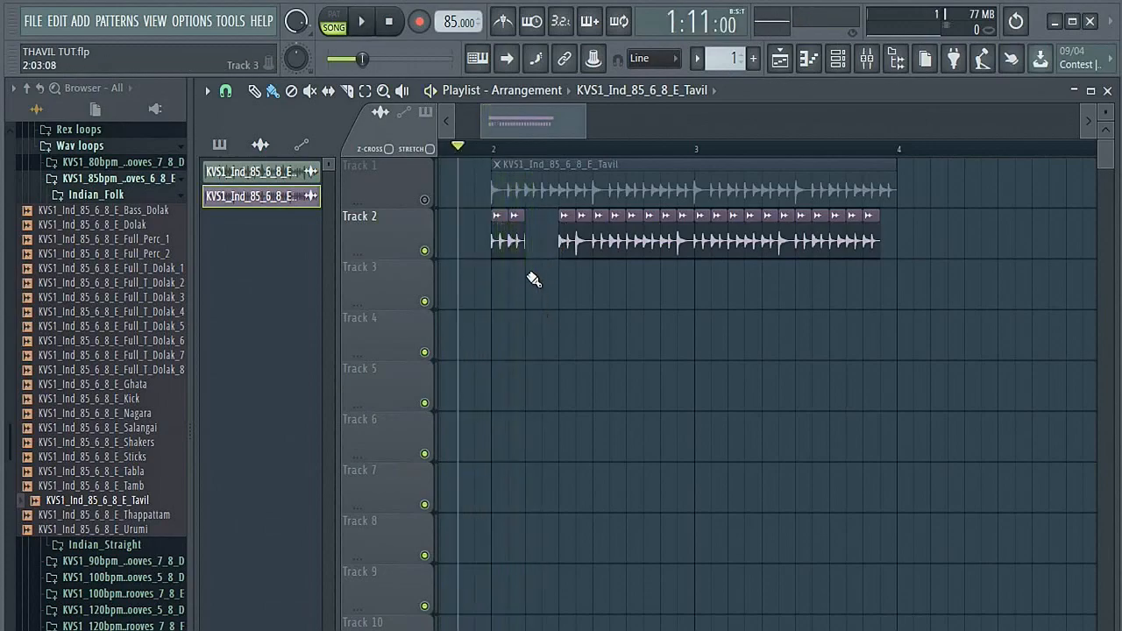
# Step: Fill the gap on Track 2 with copies of the first two slices and play back the new groove
pyautogui.moveTo(517, 232); pyautogui.dragTo(552, 231)
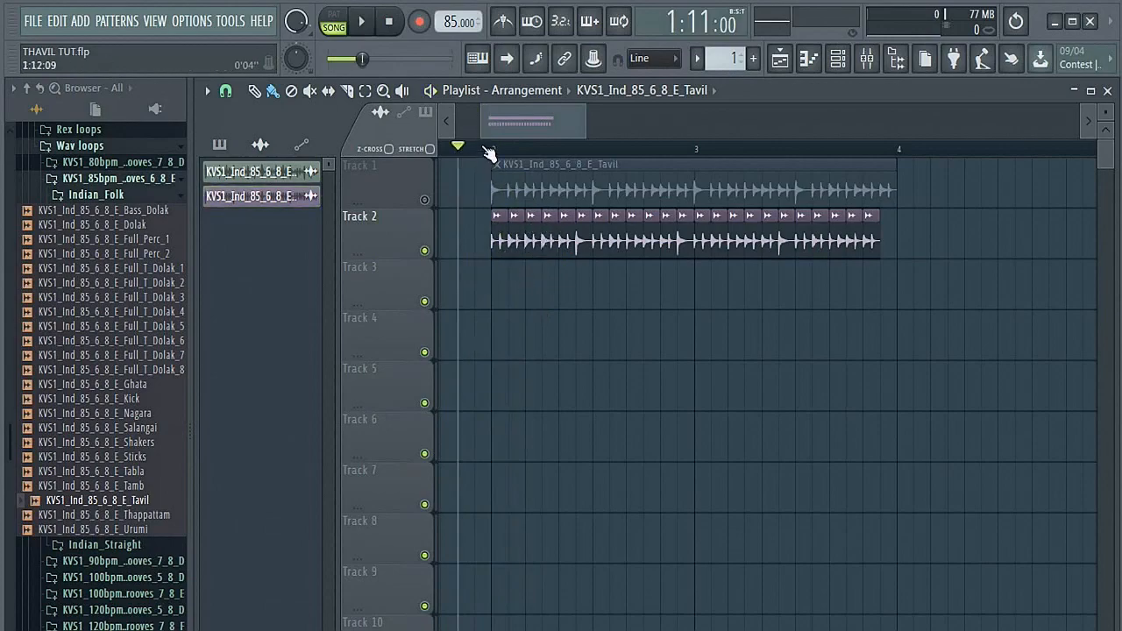
pyautogui.press('space')
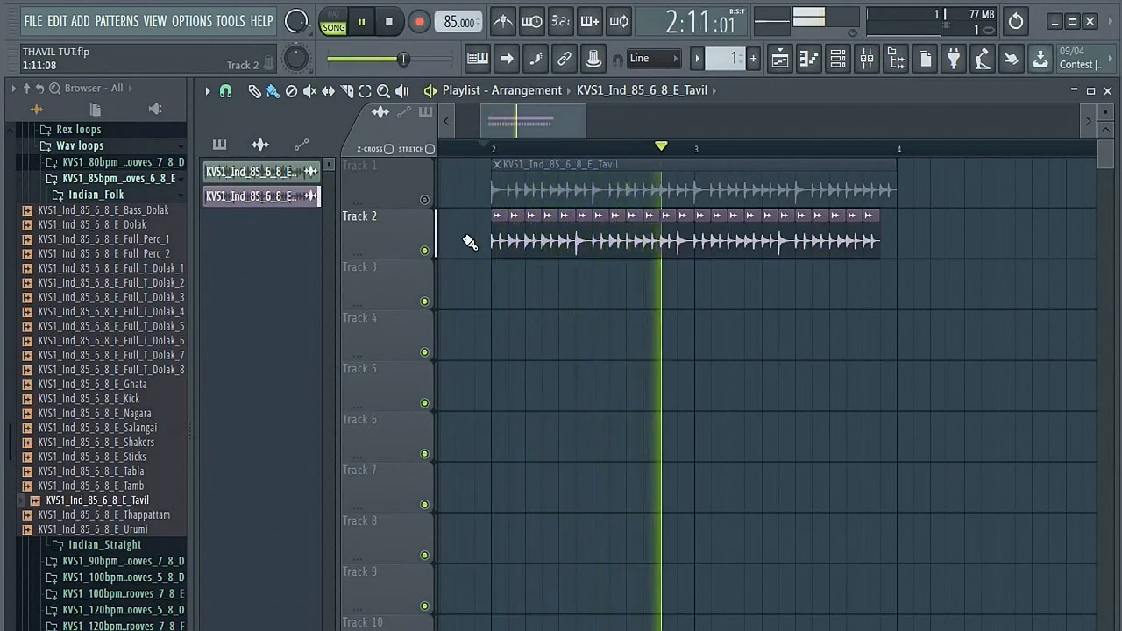
pyautogui.press('space')
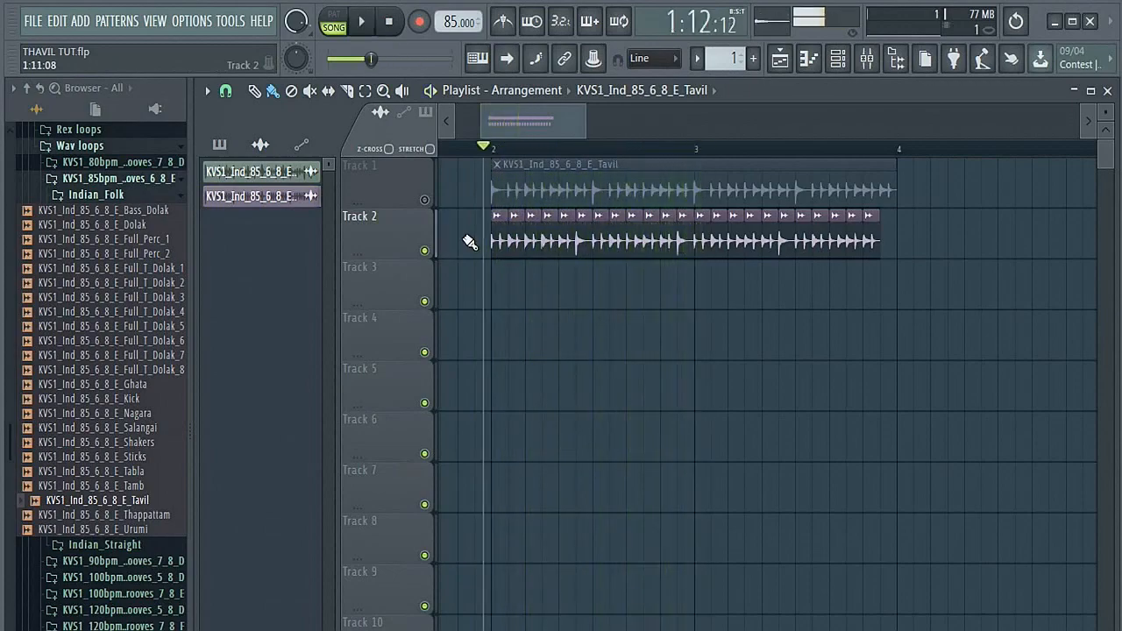
# Step: Shorten and repeat the slices just after bar 3 on Track 2, fill the pattern through to bar 4, and start playback to check it
pyautogui.moveTo(722, 229); pyautogui.dragTo(713, 232)
pyautogui.click(709, 231)
pyautogui.moveTo(734, 231); pyautogui.dragTo(730, 228)
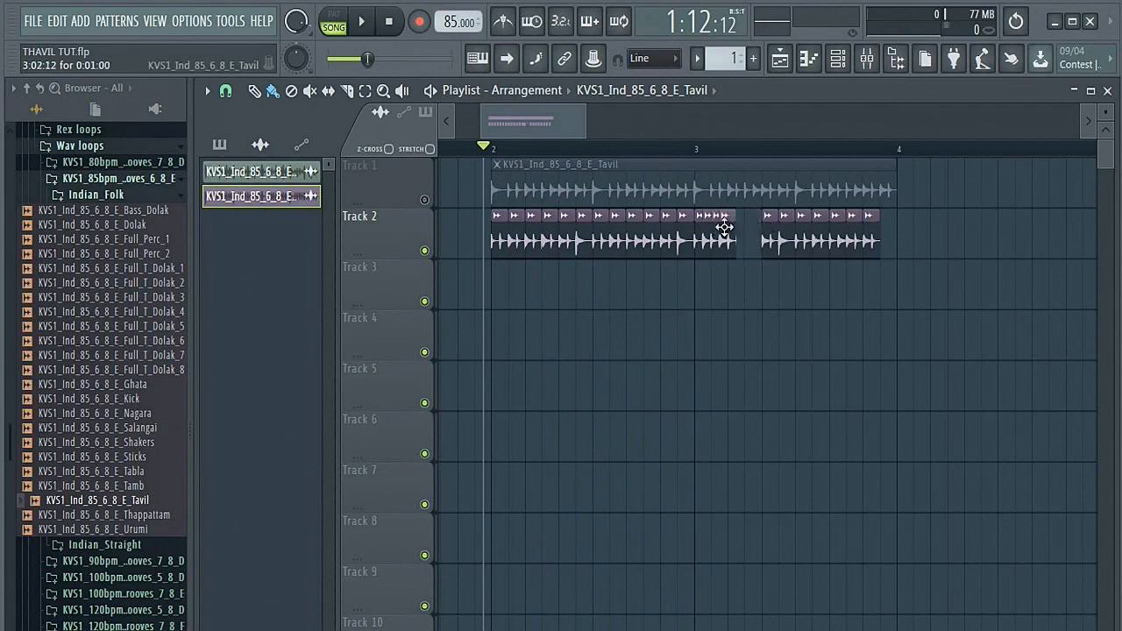
pyautogui.moveTo(726, 229); pyautogui.dragTo(780, 225)
pyautogui.press('space')
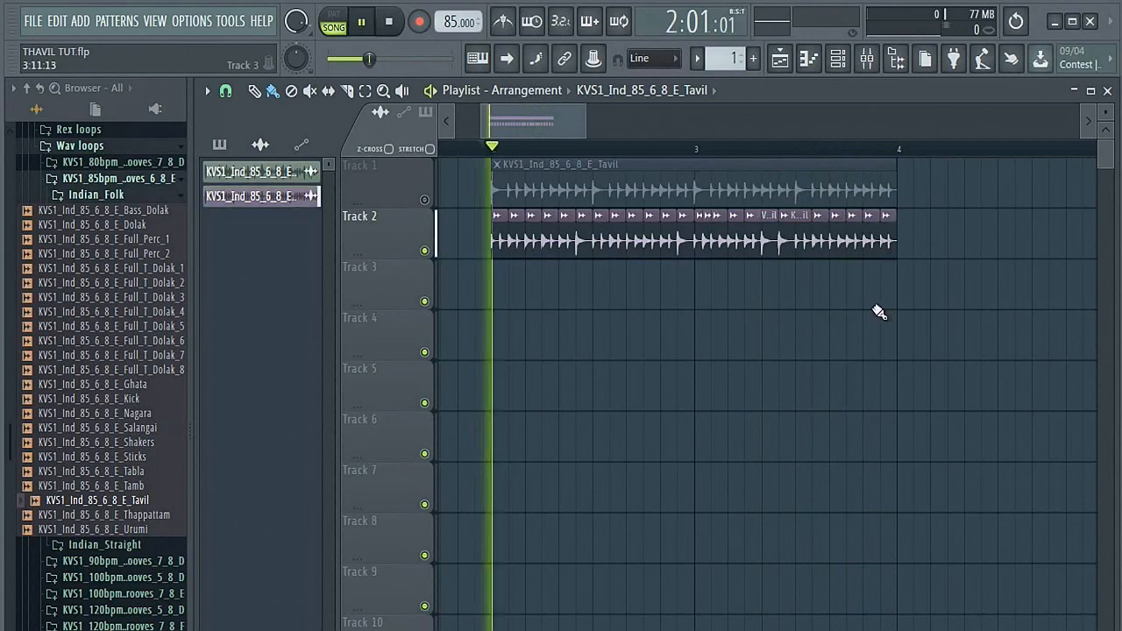
pyautogui.press('space')
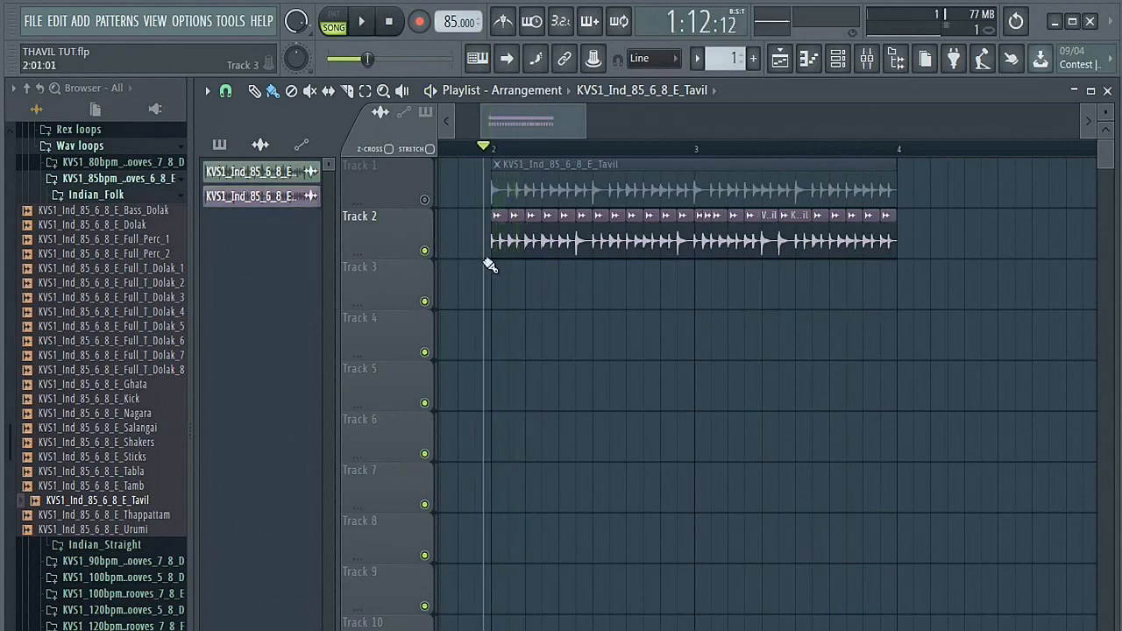
# Step: Unmute Track 1, mute the rearranged Track 2, and play back the original loop for comparison
pyautogui.click(425, 200)
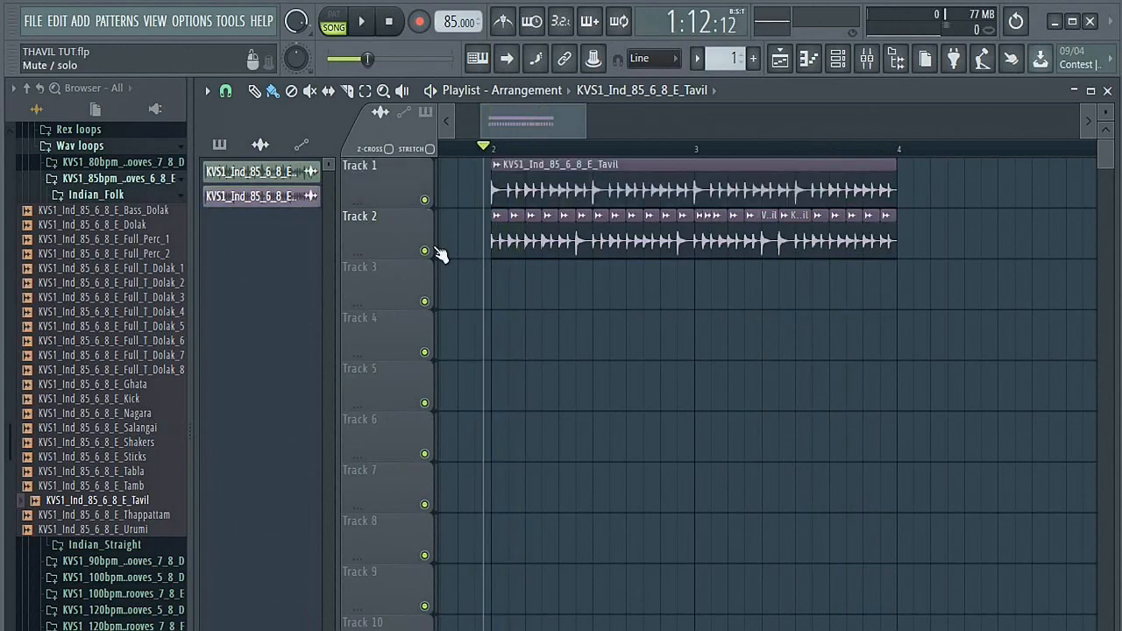
pyautogui.click(425, 252)
pyautogui.press('space')
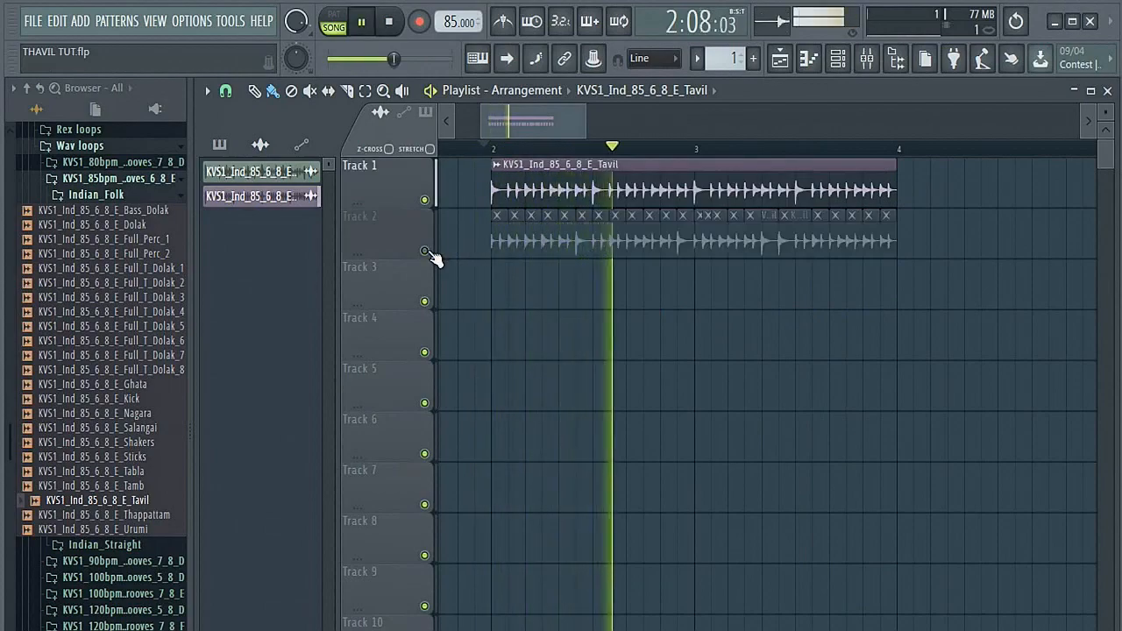
pyautogui.press('space')
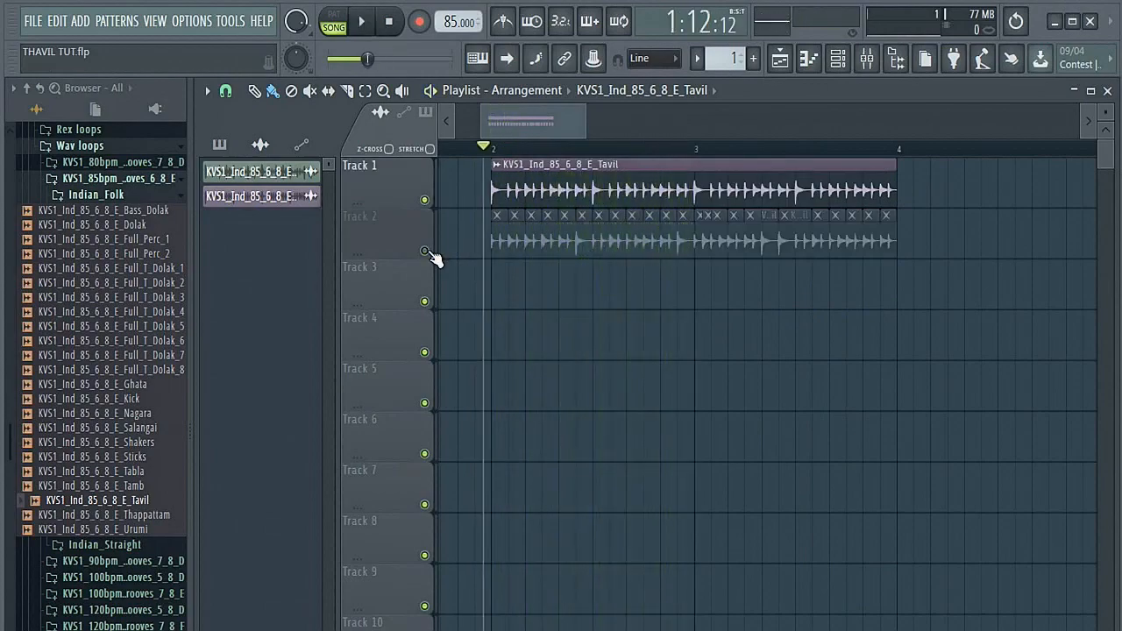
# Step: Mute Track 1, unmute Track 2, and play back the complete rearranged groove
pyautogui.click(425, 199)
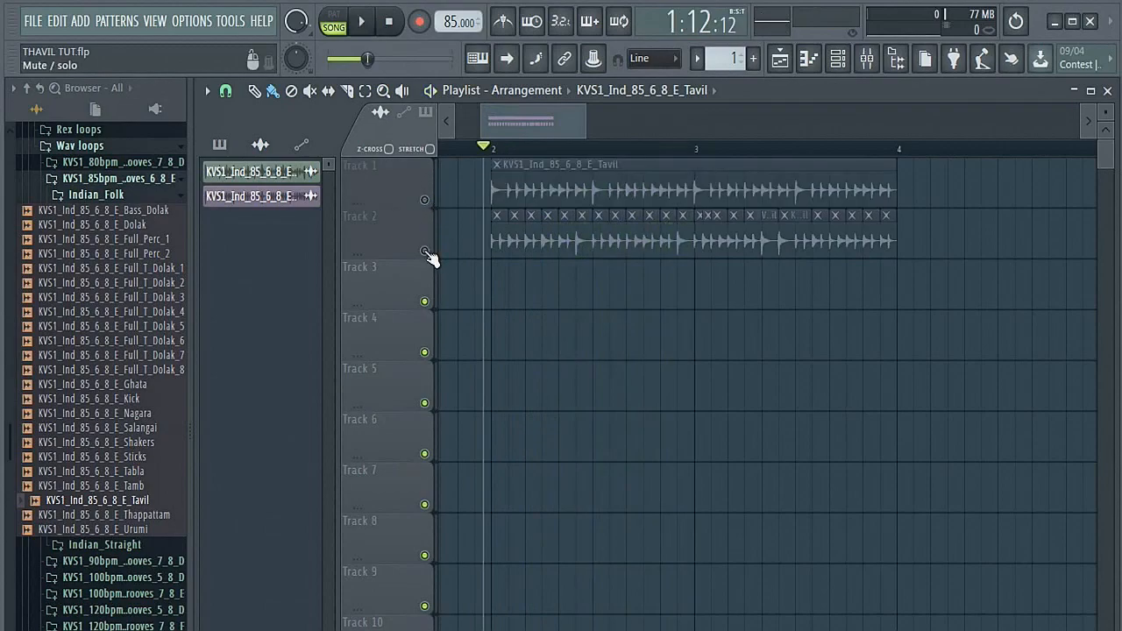
pyautogui.click(424, 252)
pyautogui.press('space')
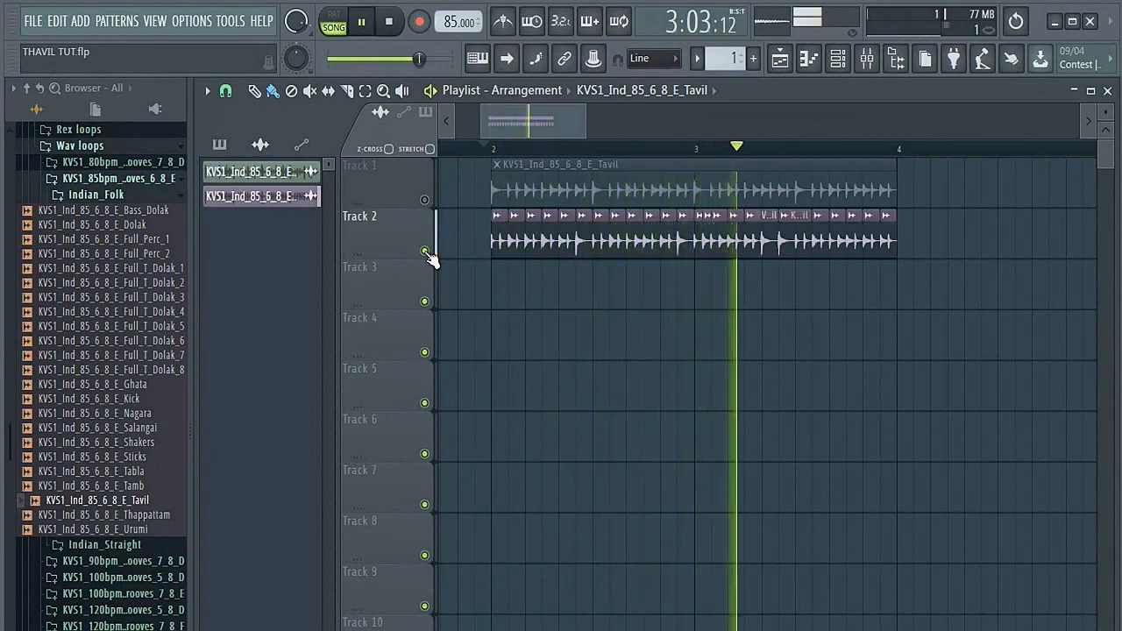
pyautogui.press('space')
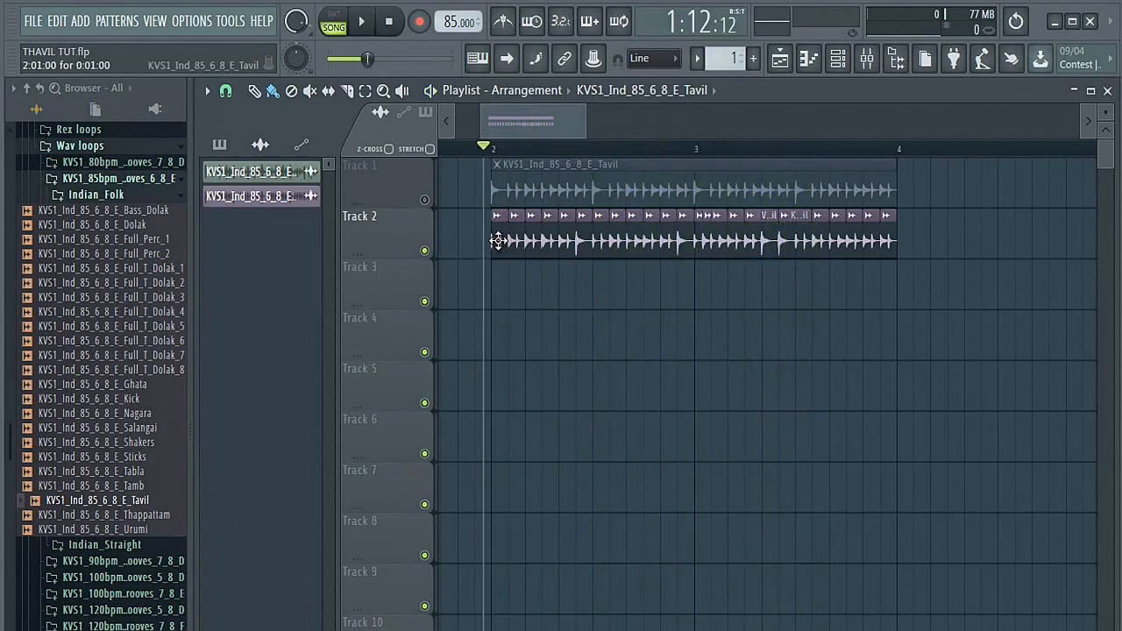
# Step: Place four half-length copies of the first slice back to back on Track 3, starting at bar 2
pyautogui.click(499, 292)
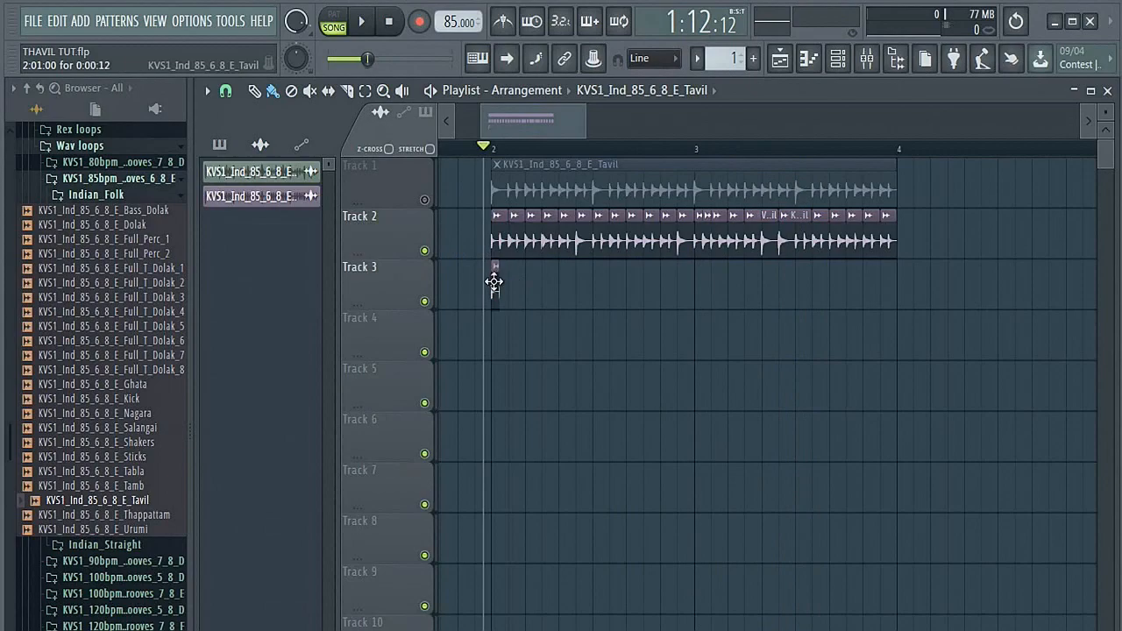
pyautogui.click(496, 282)
pyautogui.keyDown('ctrl'); pyautogui.click(496, 292); pyautogui.keyUp('ctrl')
pyautogui.moveTo(501, 294); pyautogui.dragTo(523, 287)
# Step: Mute Track 2 and play back the short slices on Track 3
pyautogui.press('space')
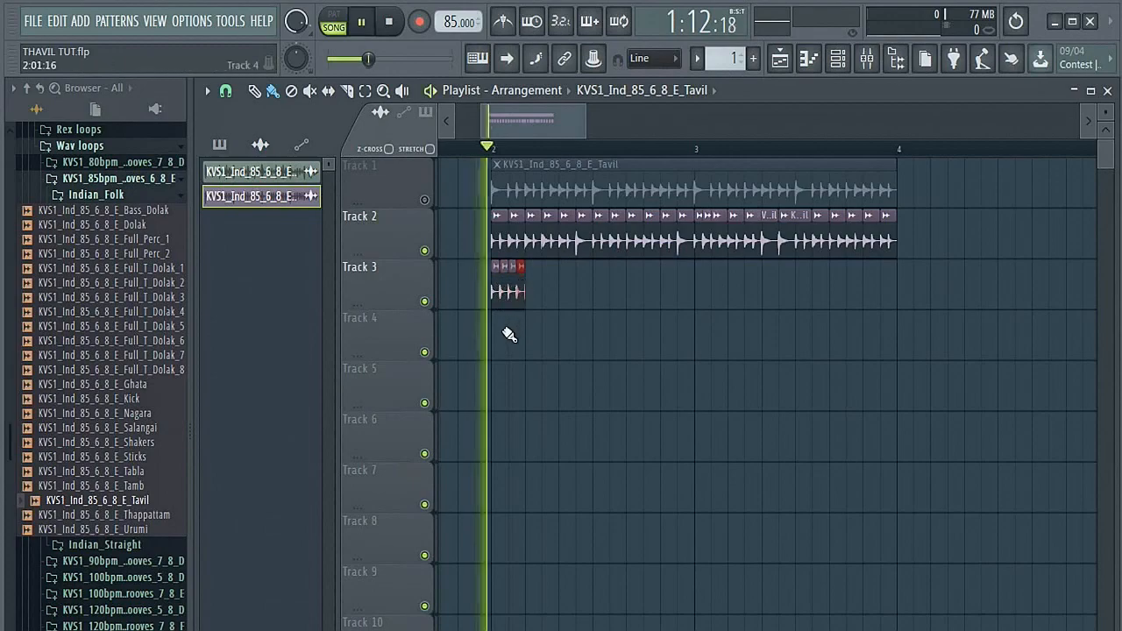
pyautogui.press('space')
pyautogui.click(424, 252)
pyautogui.press('space')
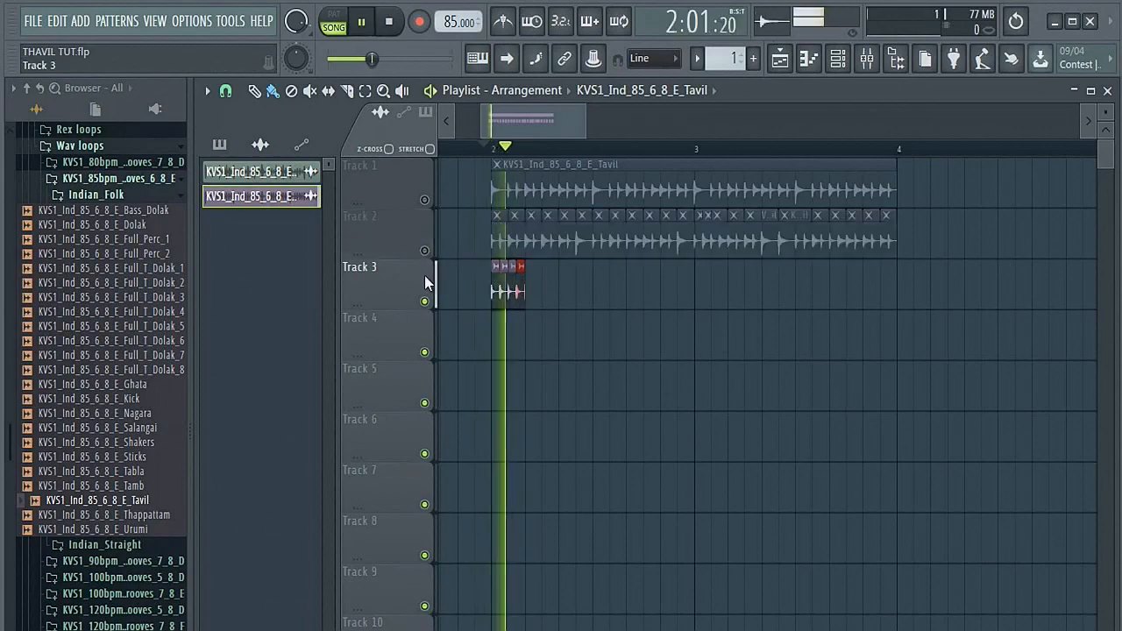
pyautogui.press('space')
# Step: Add copies of a slice picked from Track 2 after the four short slices on Track 3, and play them back
pyautogui.click(549, 245)
pyautogui.moveTo(530, 309)
pyautogui.mouseDown()
pyautogui.moveTo(546, 313)
pyautogui.moveTo(536, 312)
pyautogui.mouseUp()
pyautogui.moveTo(552, 255); pyautogui.dragTo(544, 303)
pyautogui.press('space')
pyautogui.press('space')
pyautogui.press('space')
pyautogui.press('space')
# Step: Continue the Track 3 pattern past the middle of the bar with copies of different slices picked from Track 2
pyautogui.moveTo(587, 298); pyautogui.dragTo(568, 302)
pyautogui.click(585, 304)
pyautogui.click(631, 230)
pyautogui.click(600, 296)
pyautogui.click(682, 234)
pyautogui.click(619, 307)
pyautogui.click(632, 306)
# Step: Fill Track 3 up to bar 3 with copies of the first Track 2 slice and play back the pattern
pyautogui.click(499, 243)
pyautogui.click(652, 301)
pyautogui.click(668, 302)
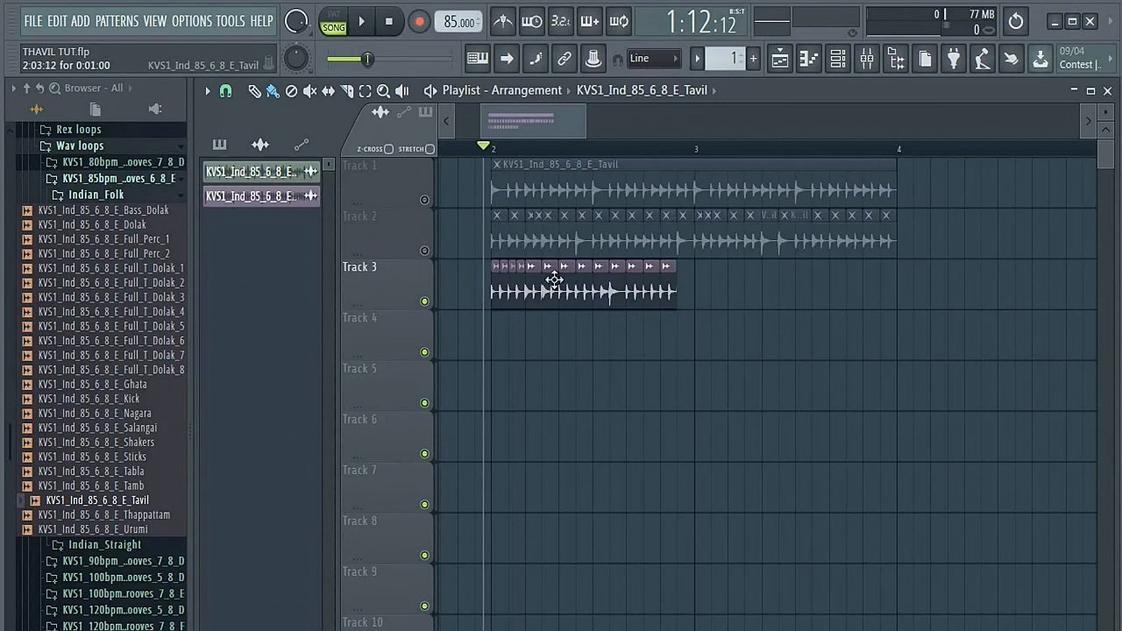
pyautogui.click(684, 300)
pyautogui.press('space')
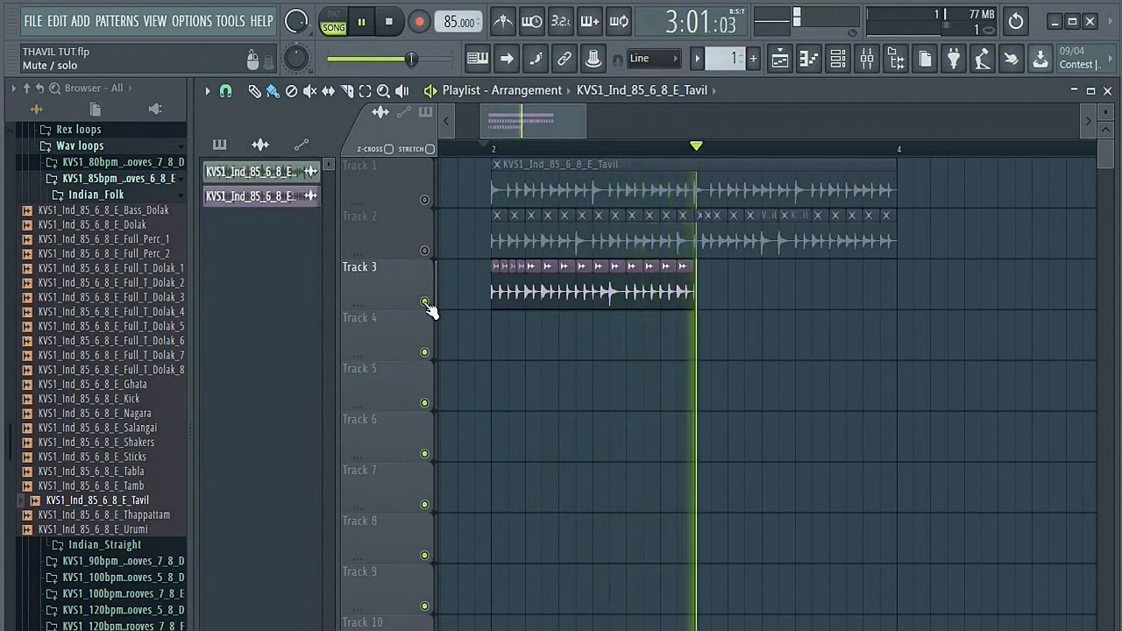
pyautogui.press('space')
# Step: Set the playlist snap to 1/6 step, shorten and repeat the short slices at the start of Track 3, and play the roll
pyautogui.click(225, 90)
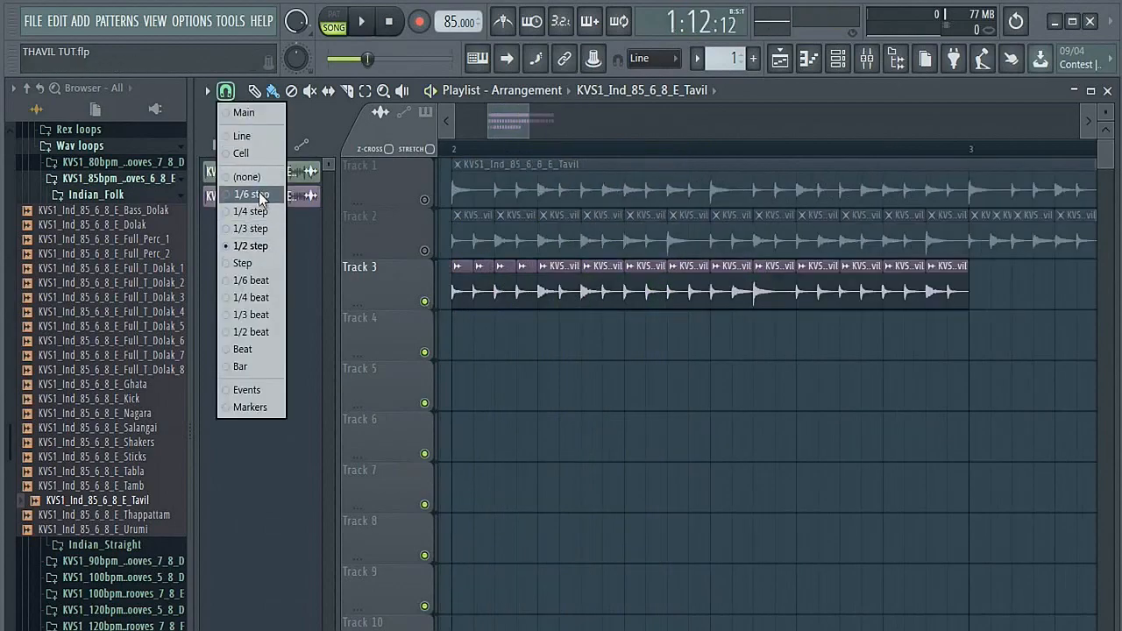
pyautogui.click(253, 195)
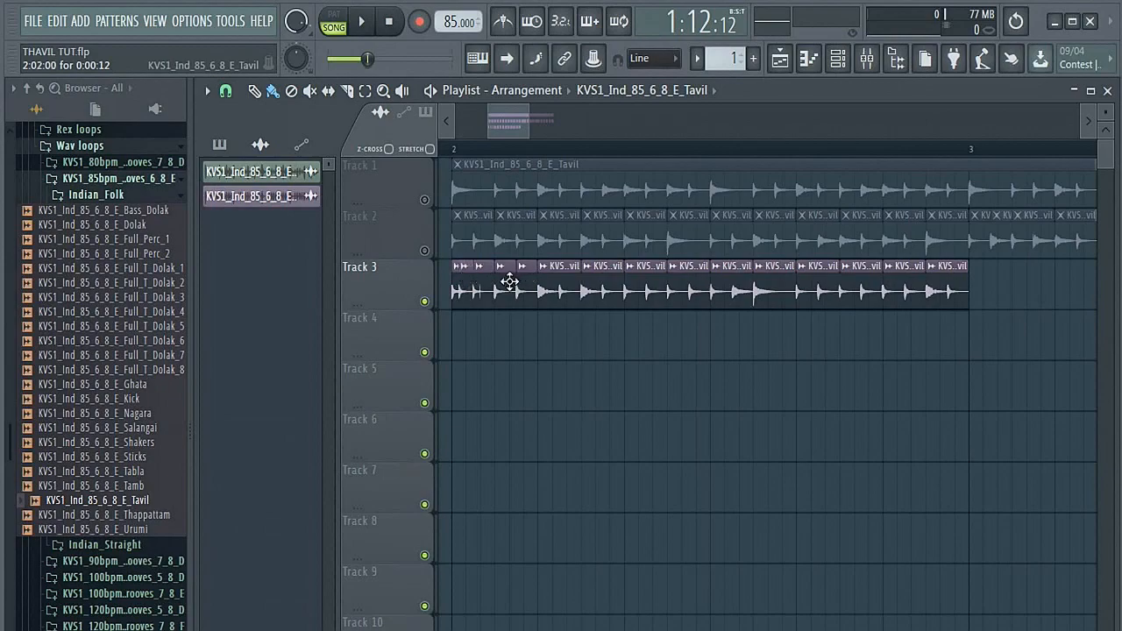
pyautogui.click(453, 149)
pyautogui.press('space')
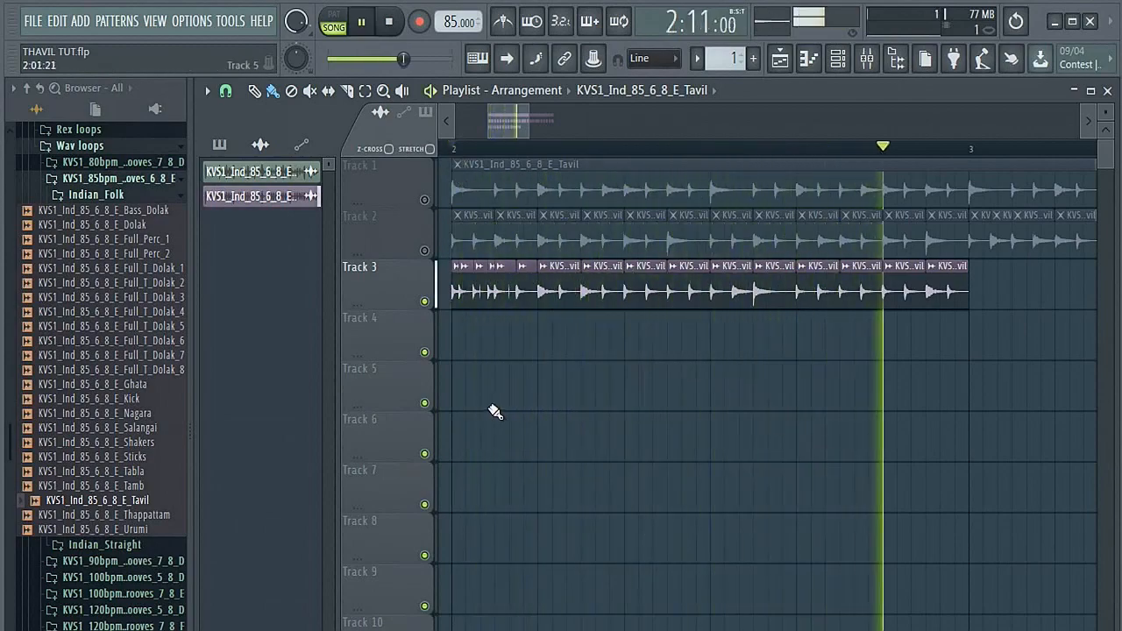
pyautogui.press('space')
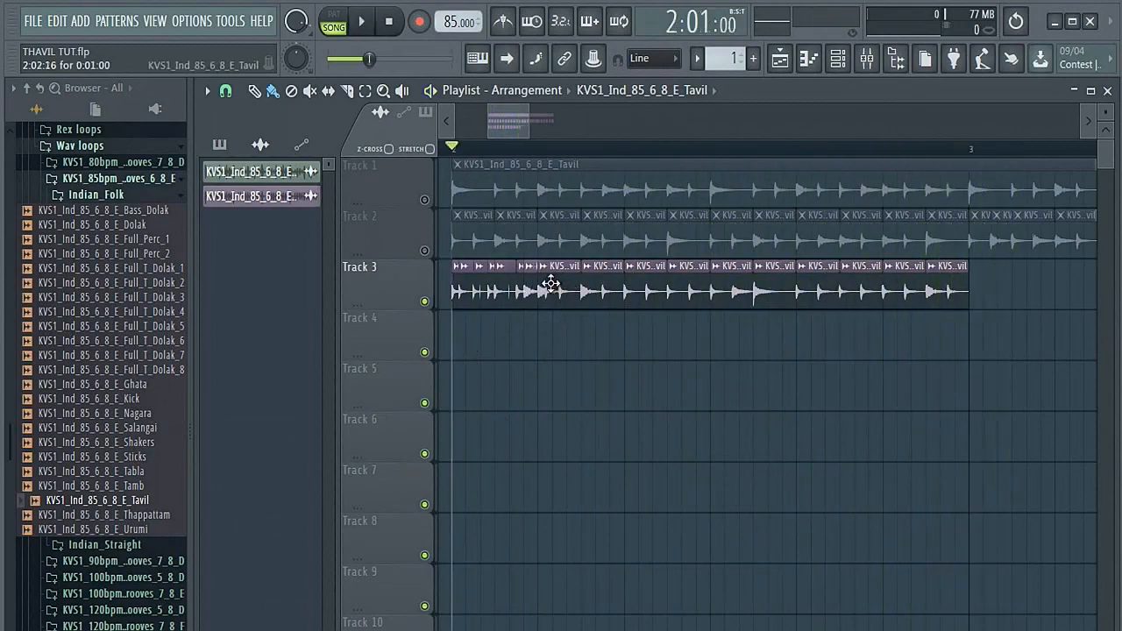
# Step: Add short repeats at the ends of the first two full-length slices on Track 3 and play back the pattern
pyautogui.moveTo(599, 281); pyautogui.dragTo(581, 282)
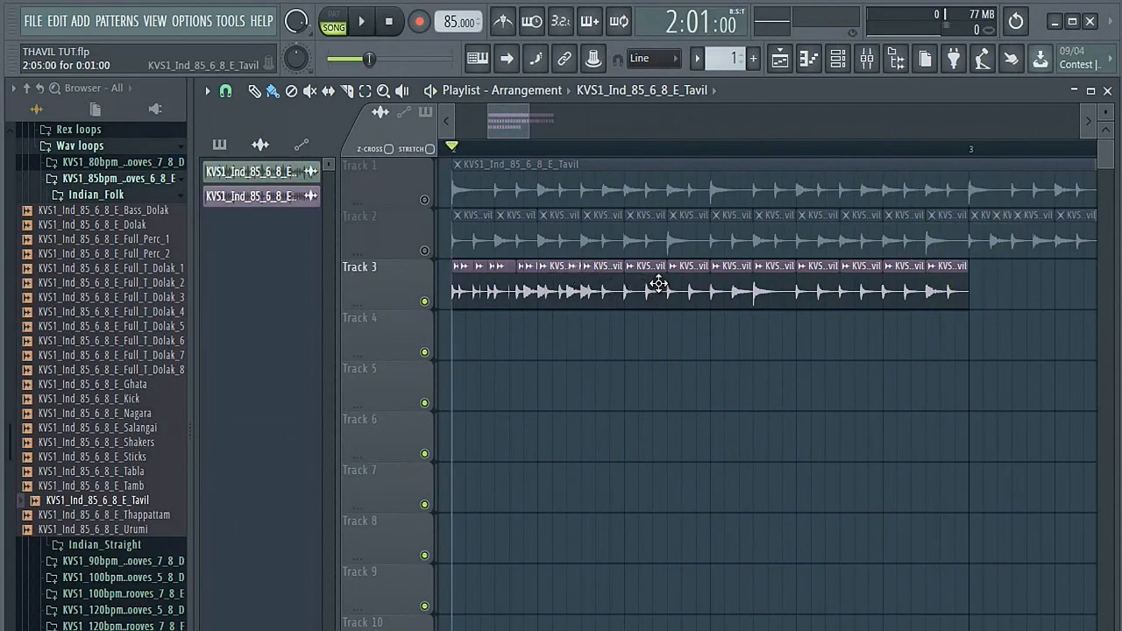
pyautogui.press('space')
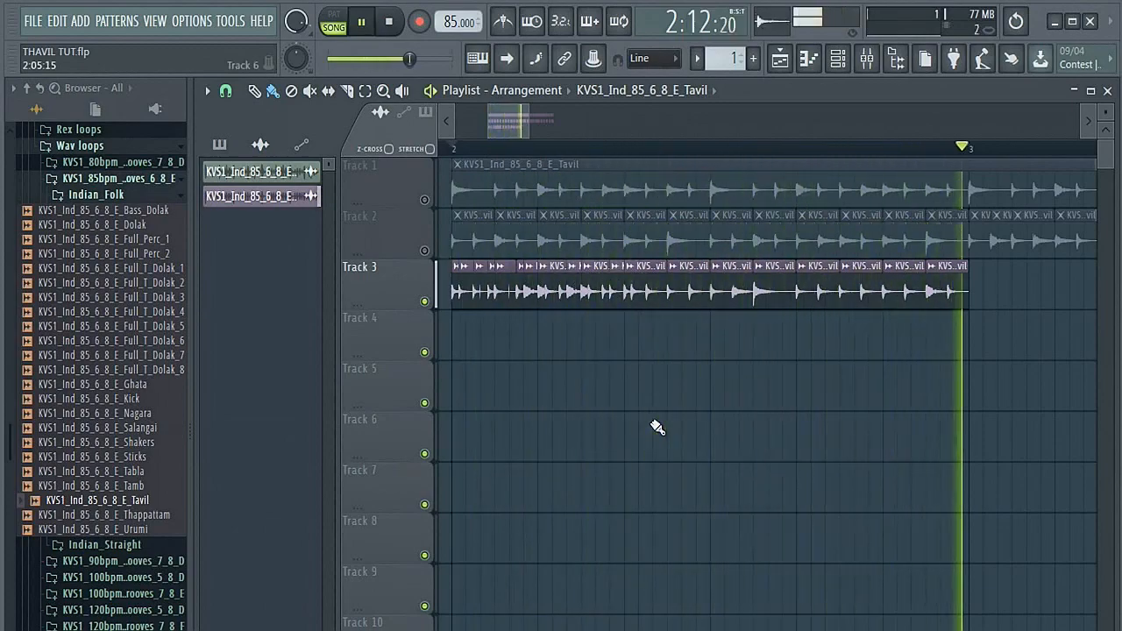
pyautogui.press('space')
# Step: Unmute Track 1, keep Tracks 2 and 3 muted, and play back the original loop for comparison
pyautogui.click(425, 250)
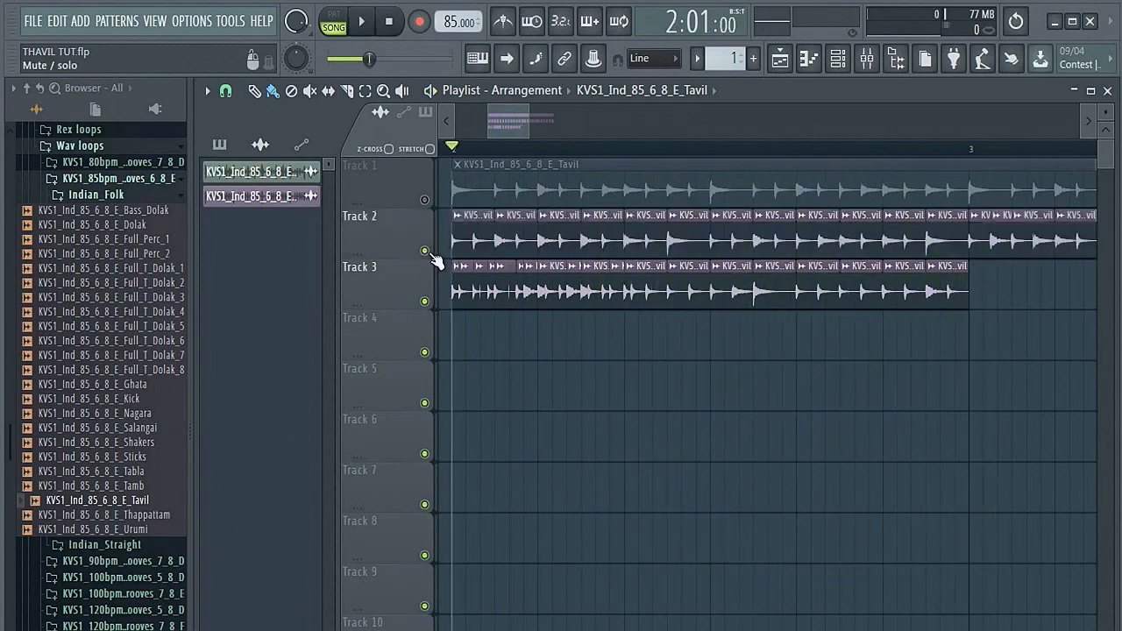
pyautogui.click(425, 200)
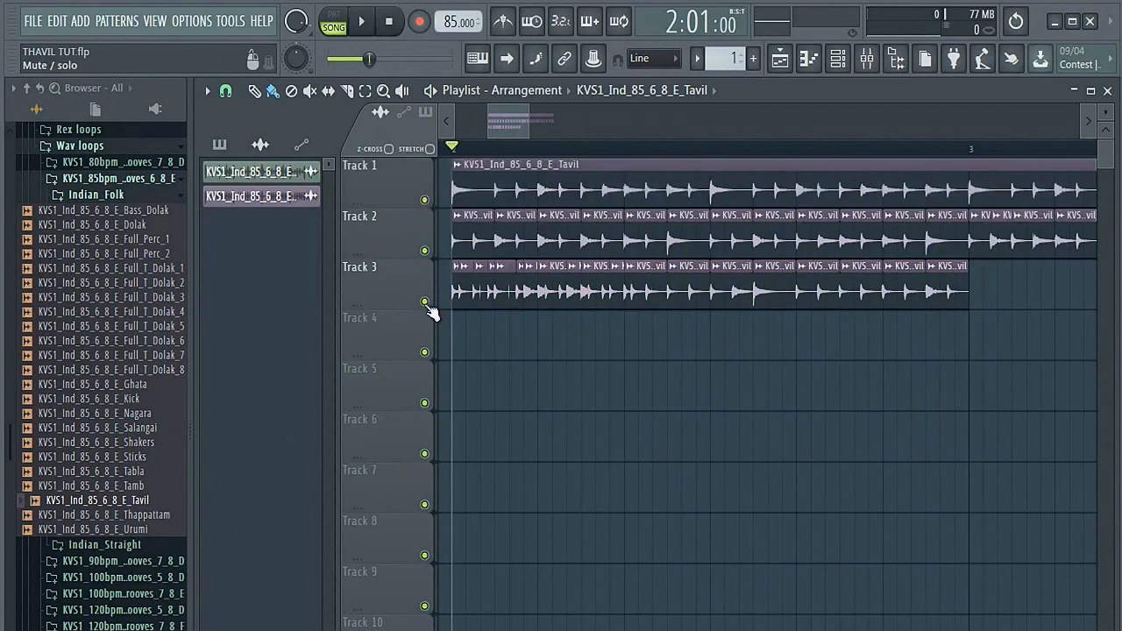
pyautogui.click(424, 302)
pyautogui.click(425, 251)
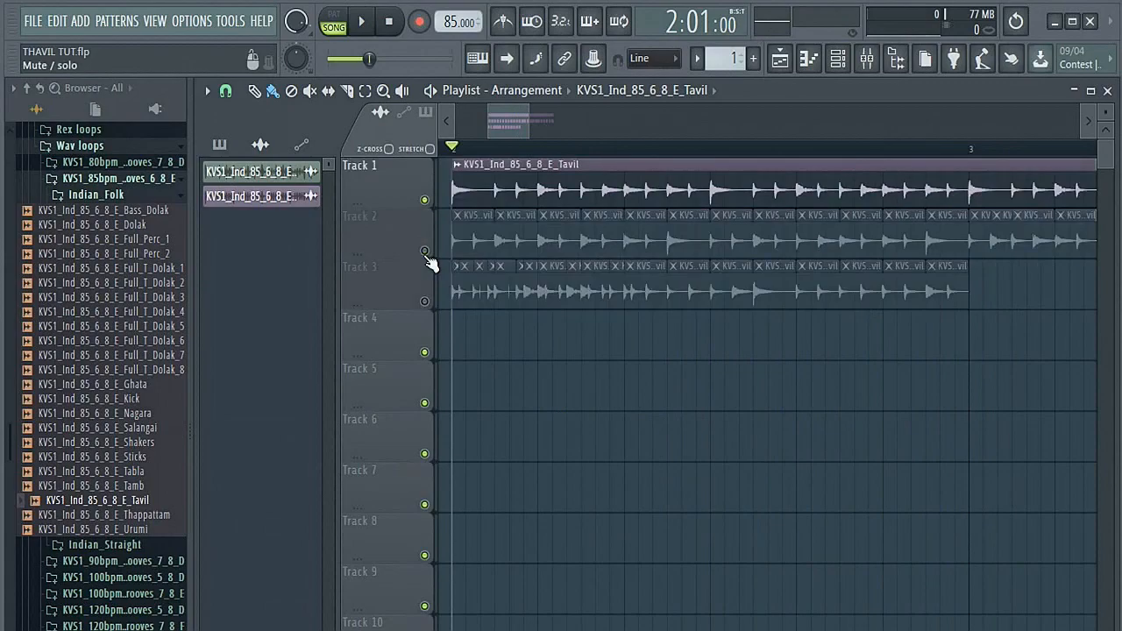
pyautogui.scroll(-3, 429, 265)
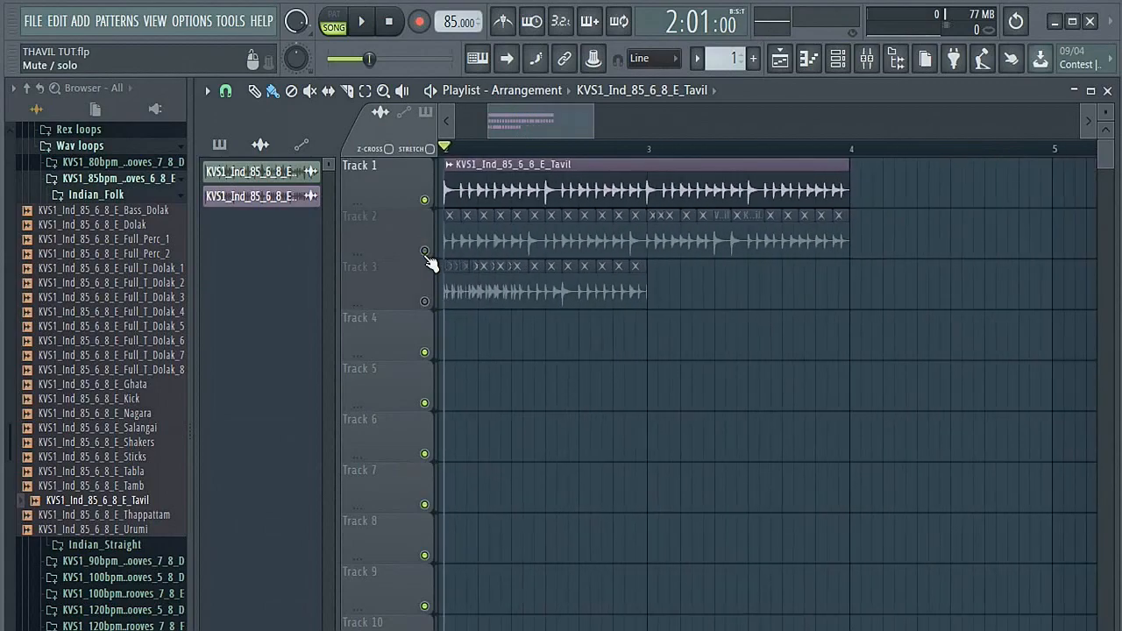
pyautogui.press('space')
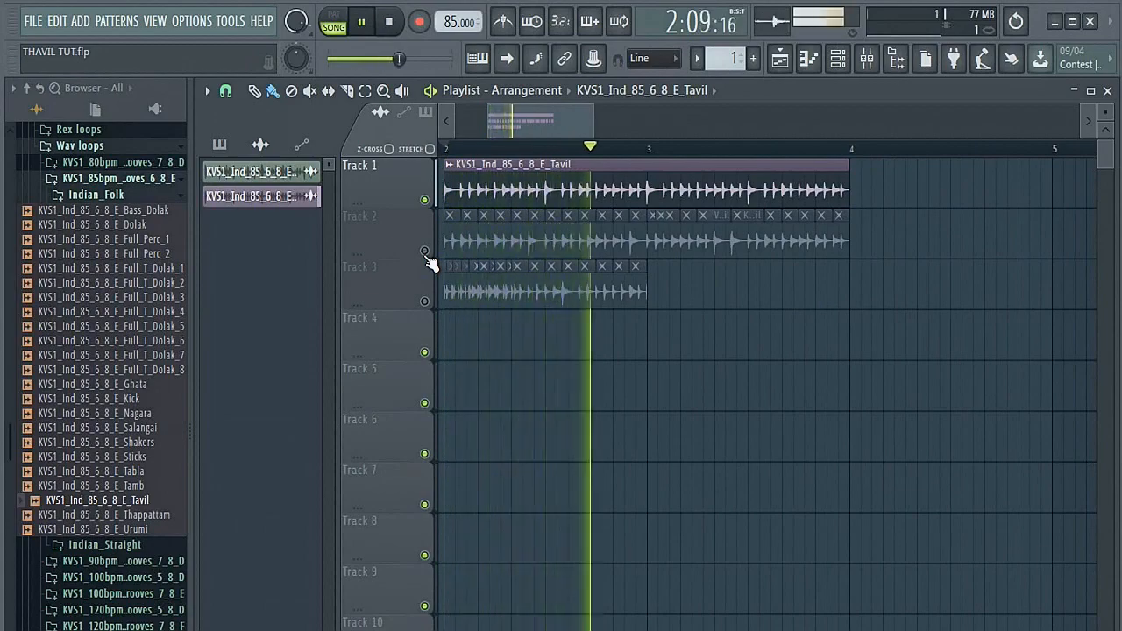
pyautogui.press('space')
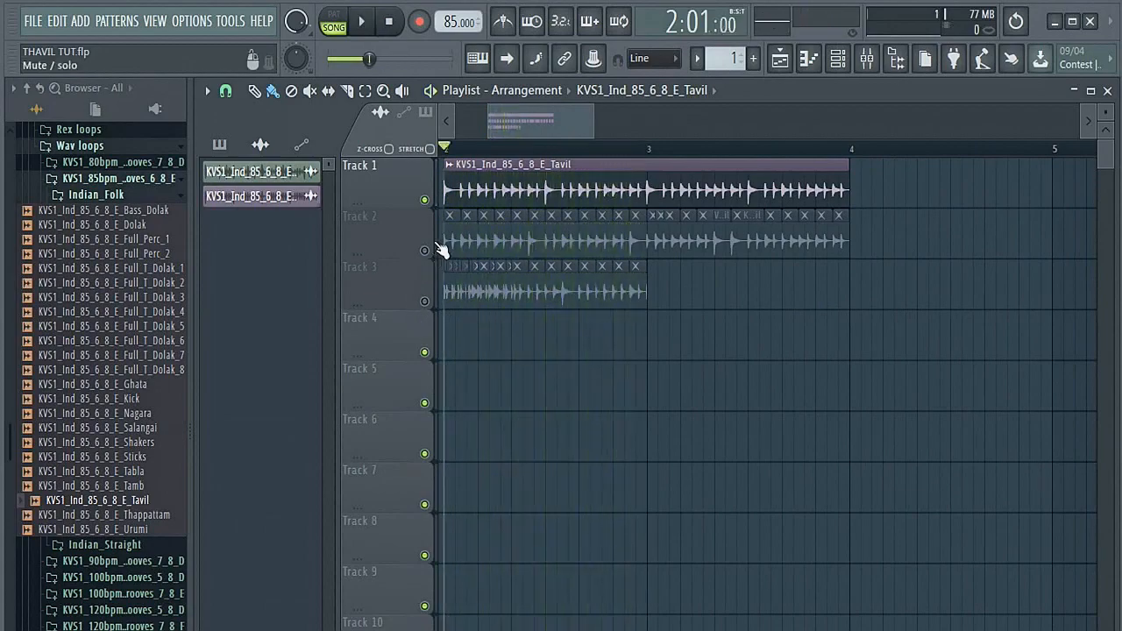
# Step: Mute Track 1, unmute Track 2, and play back the first rearranged groove
pyautogui.click(425, 202)
pyautogui.click(424, 251)
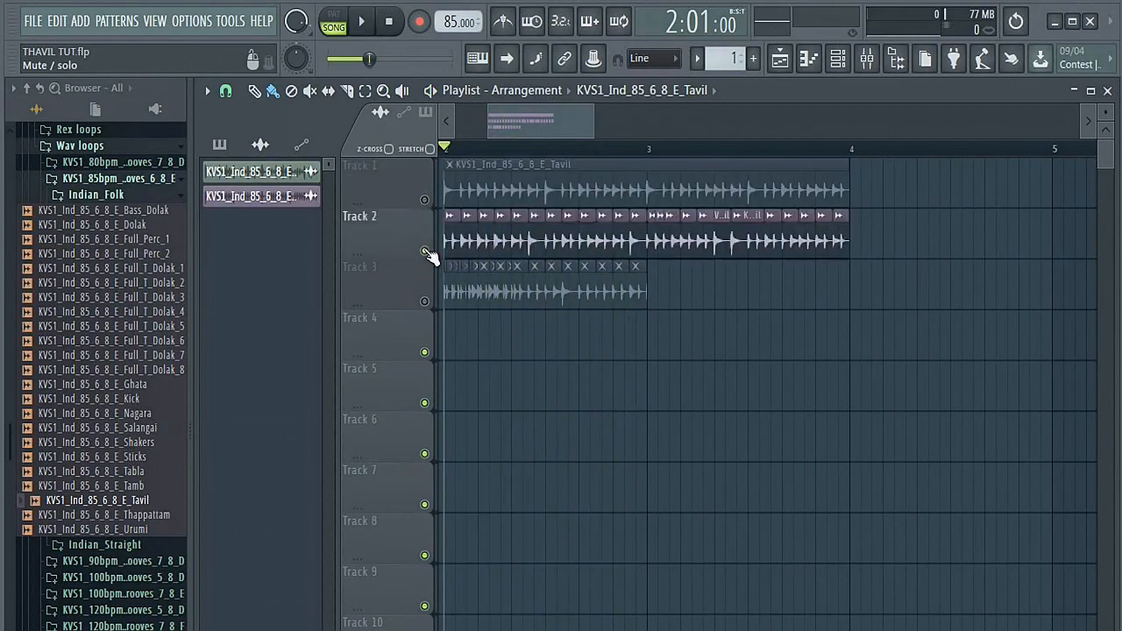
pyautogui.press('space')
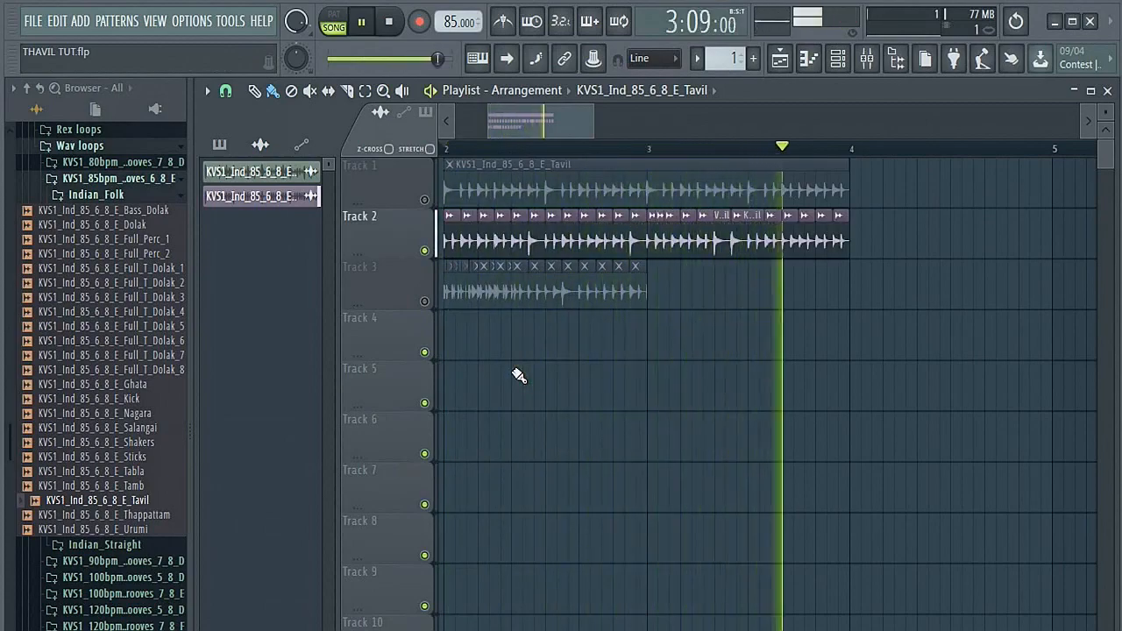
pyautogui.press('space')
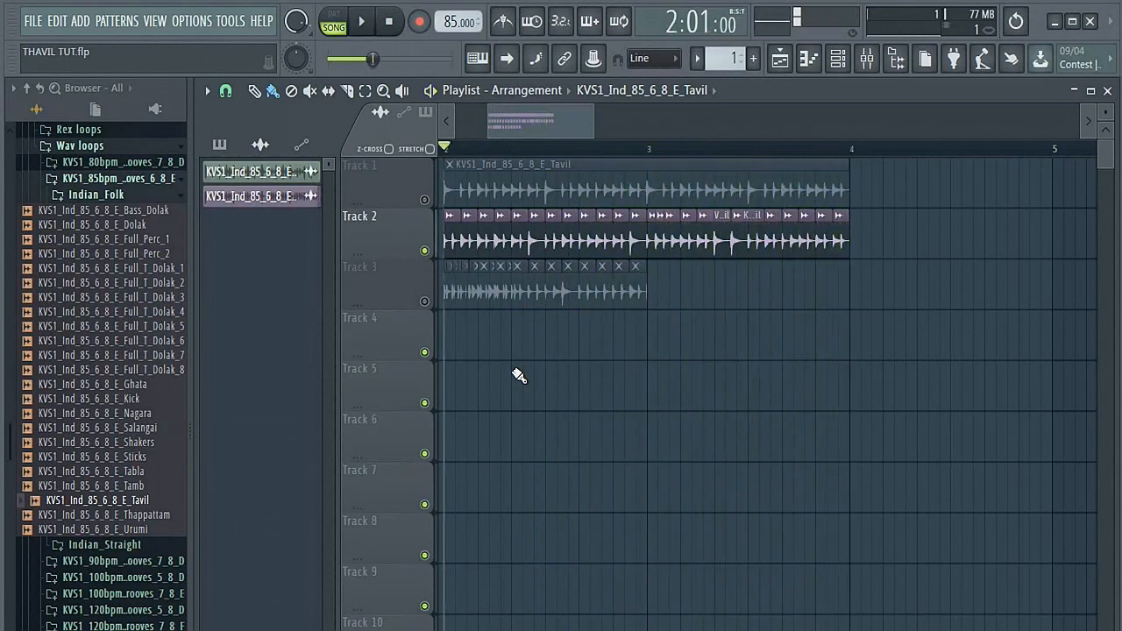
# Step: Unmute Track 3, mute Track 2, and play back the second rearranged groove
pyautogui.click(424, 301)
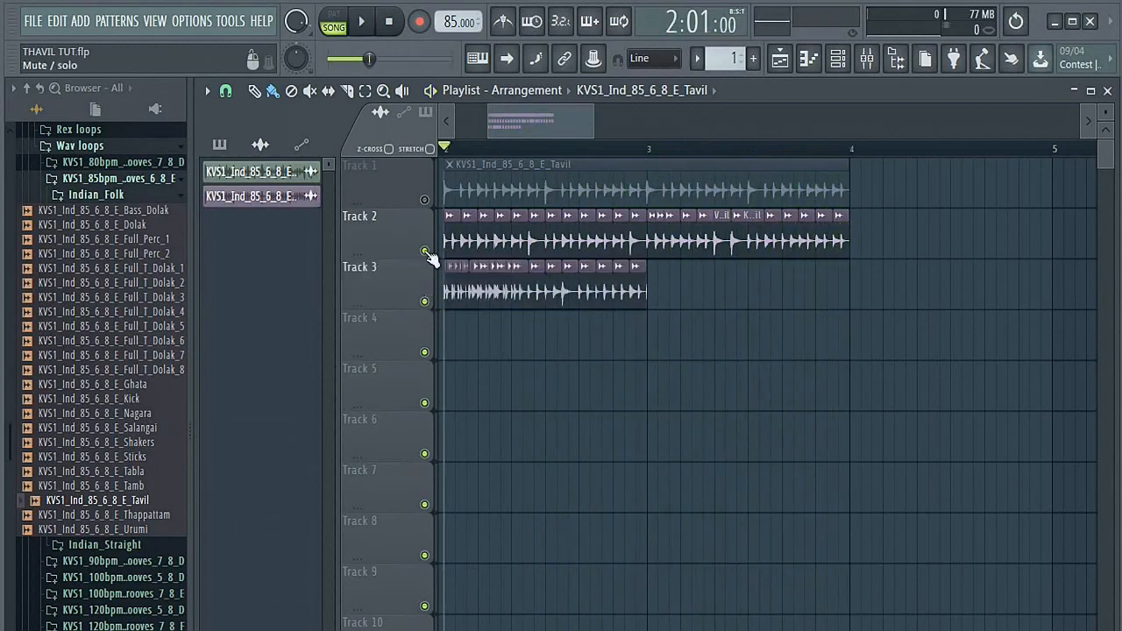
pyautogui.click(425, 251)
pyautogui.press('space')
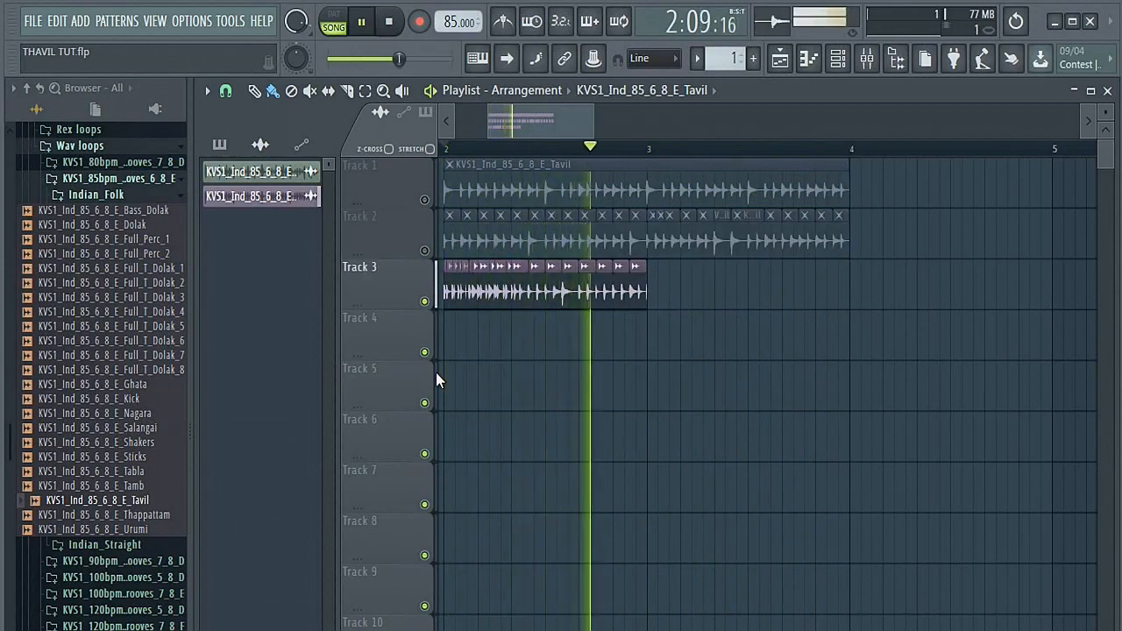
pyautogui.press('space')
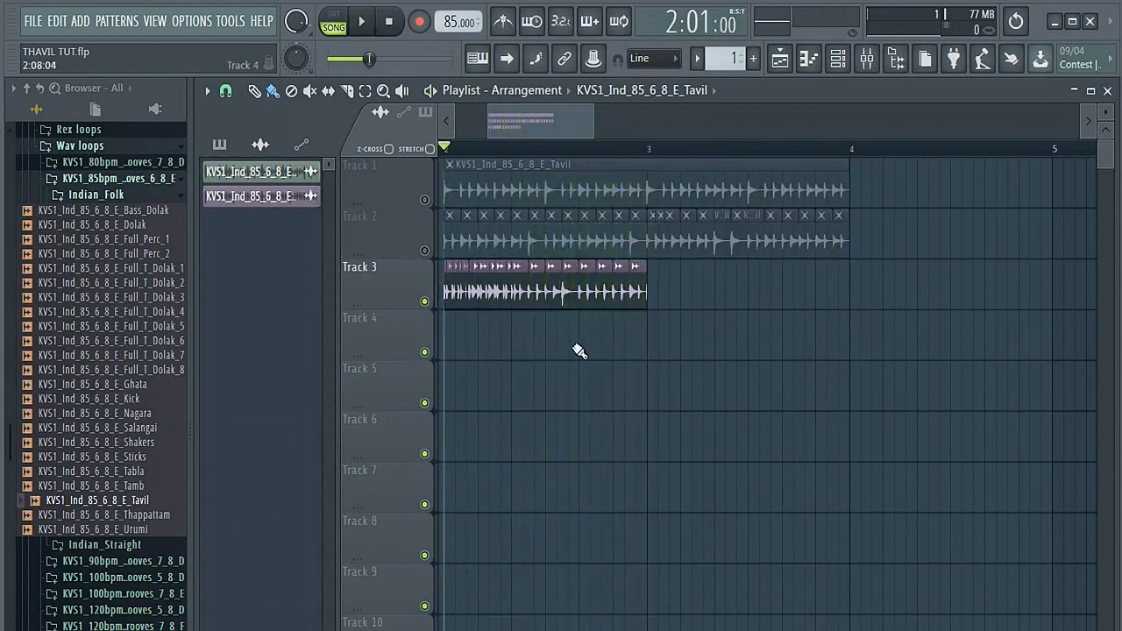
# Step: Select all the slices on Track 3, duplicate them from bar 3 to bar 4, and play back both bars
pyautogui.moveTo(666, 306); pyautogui.dragTo(438, 360)
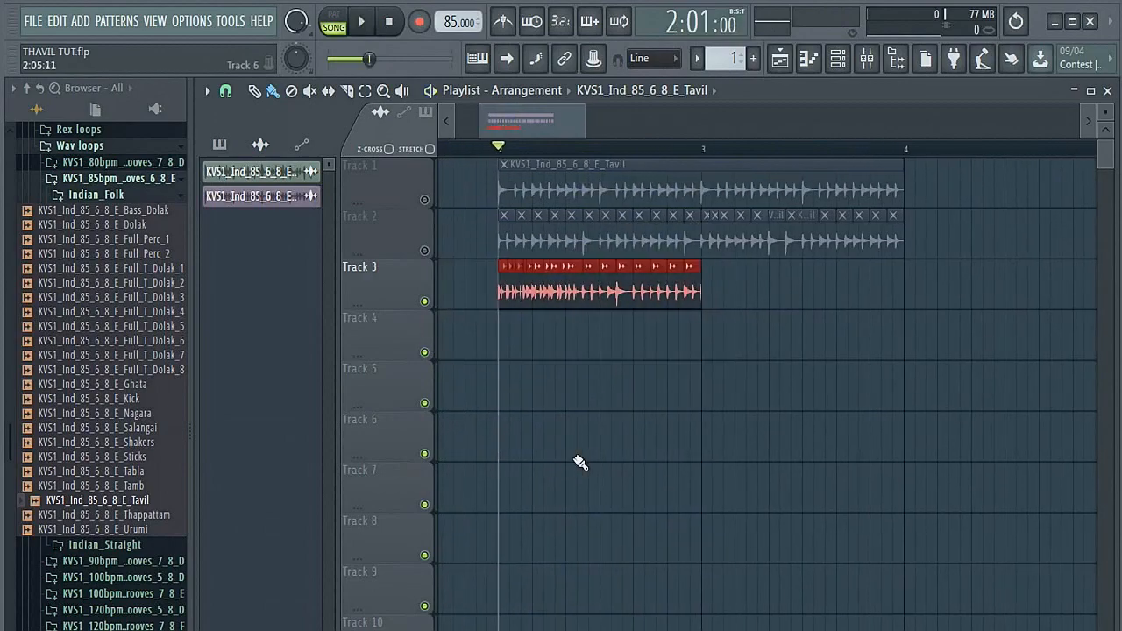
pyautogui.hotkey('ctrl', 'b')
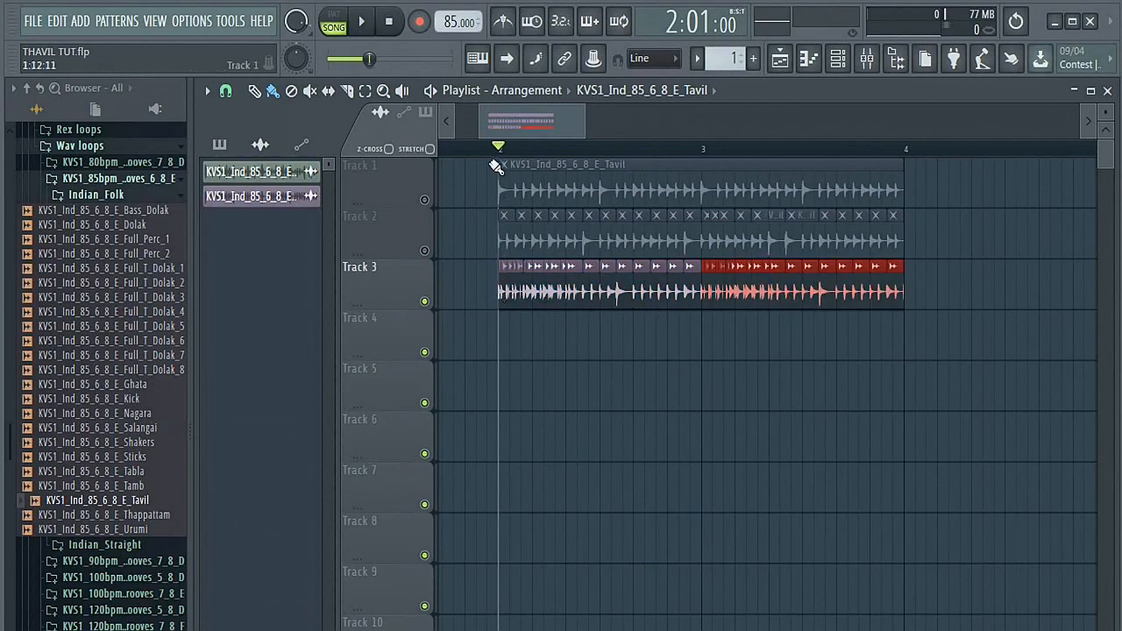
pyautogui.press('space')
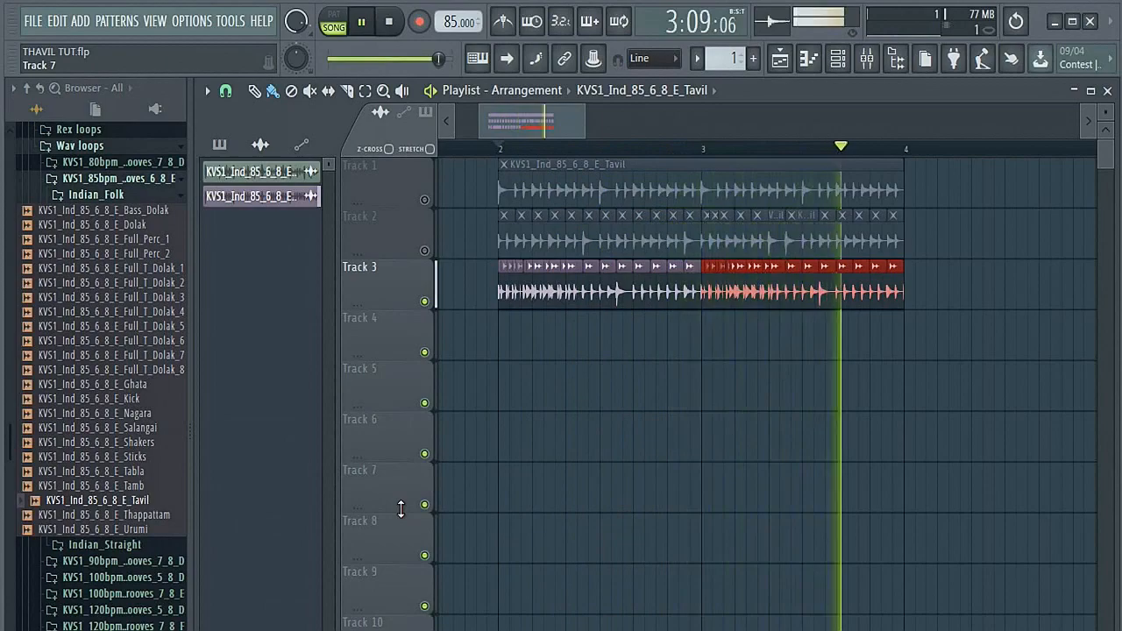
pyautogui.press('space')
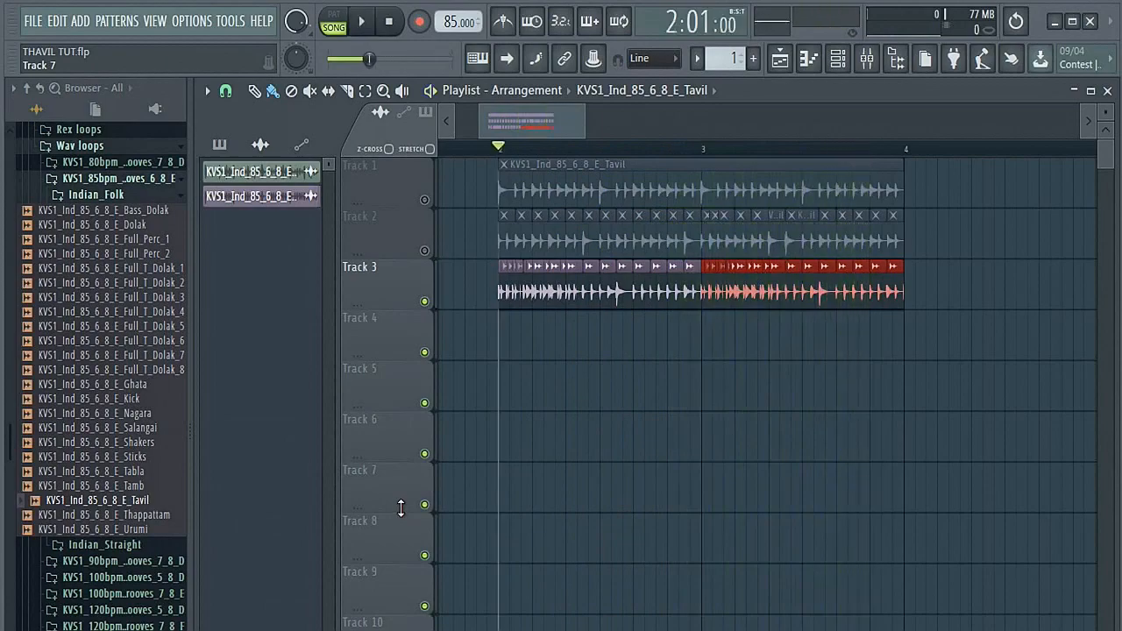
# Step: Unmute Track 1 and mute Track 3, leaving only the original Tavil loop audible
pyautogui.click(424, 252)
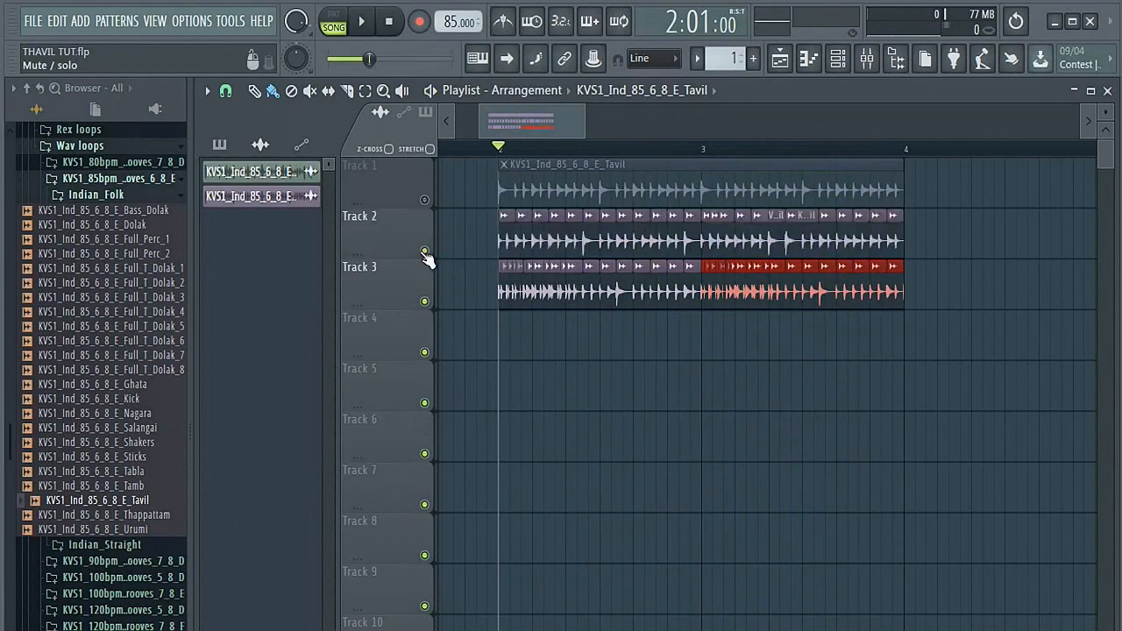
pyautogui.click(425, 201)
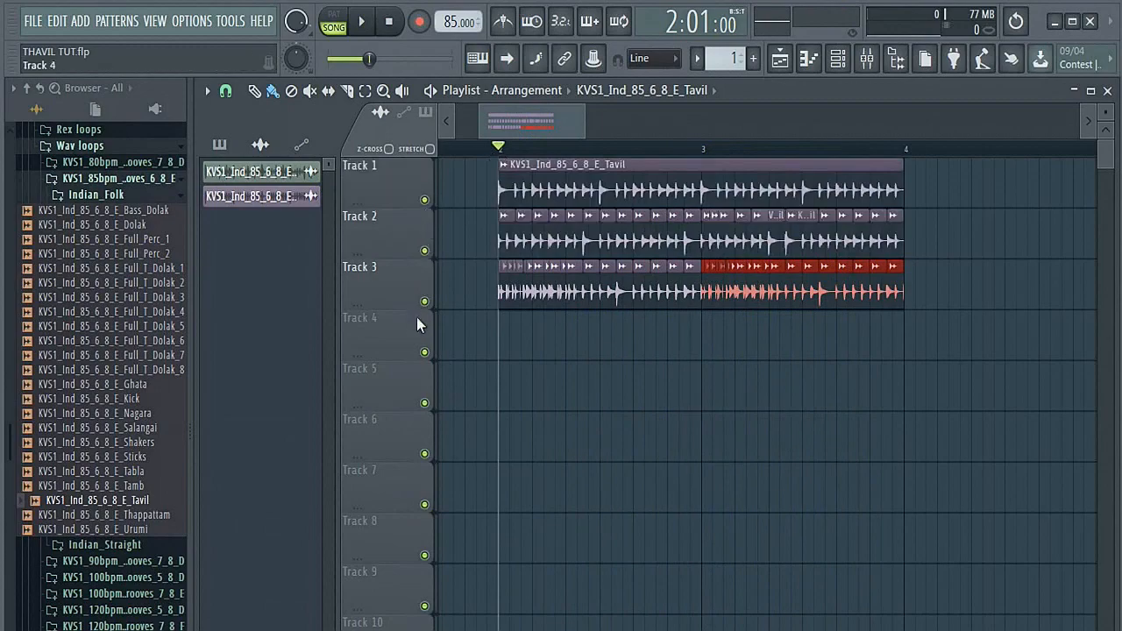
pyautogui.click(424, 301)
pyautogui.click(425, 251)
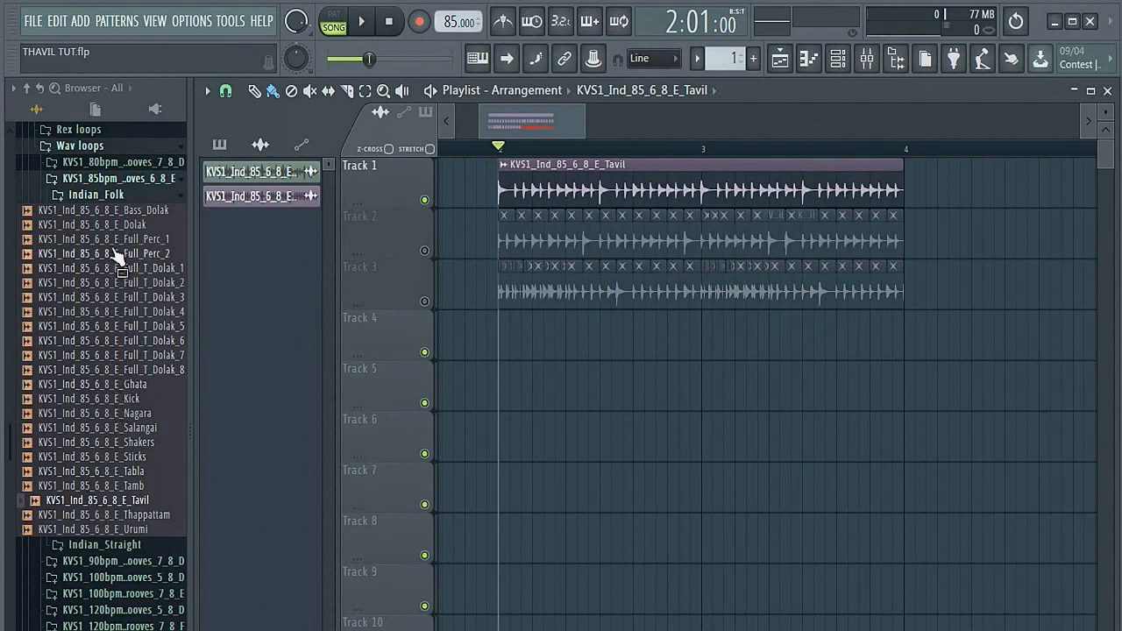
# Step: Add the Pc_85_EggShaker loop from the 85 Bpm loops folder to Track 4 at bar 2, mute Track 1, and play it back
pyautogui.click(112, 198)
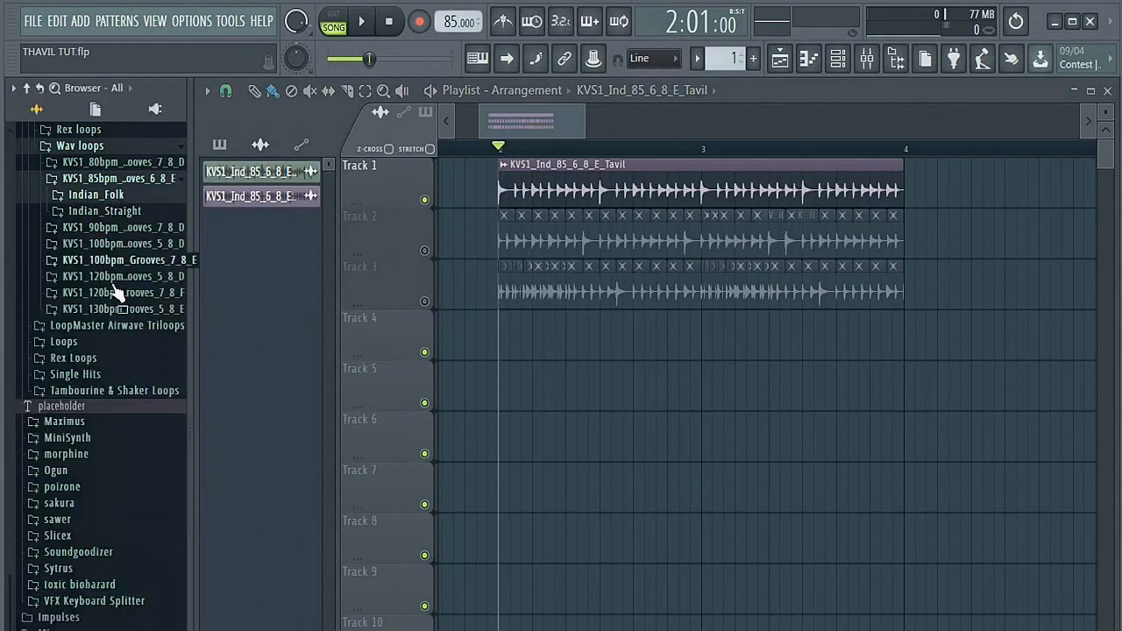
pyautogui.click(65, 344)
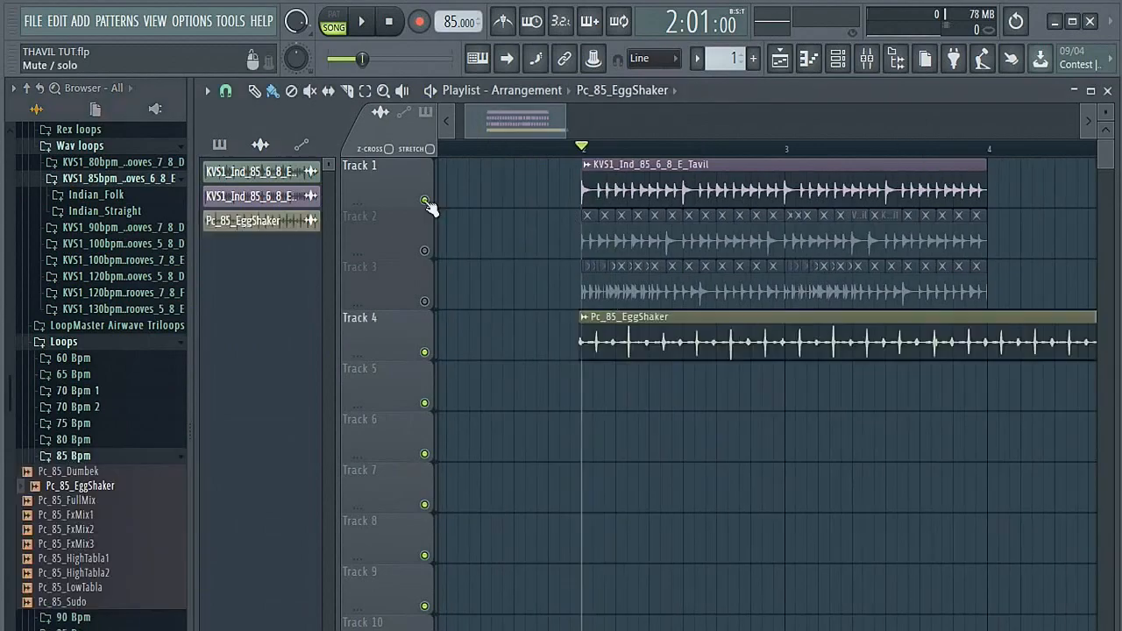
pyautogui.press('space')
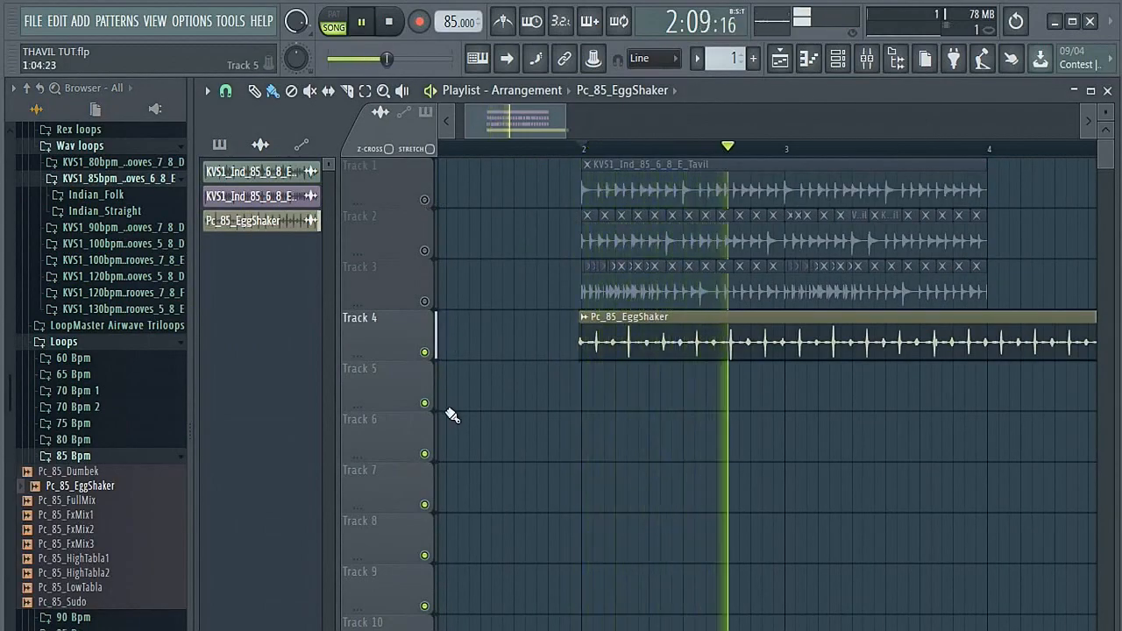
pyautogui.press('space')
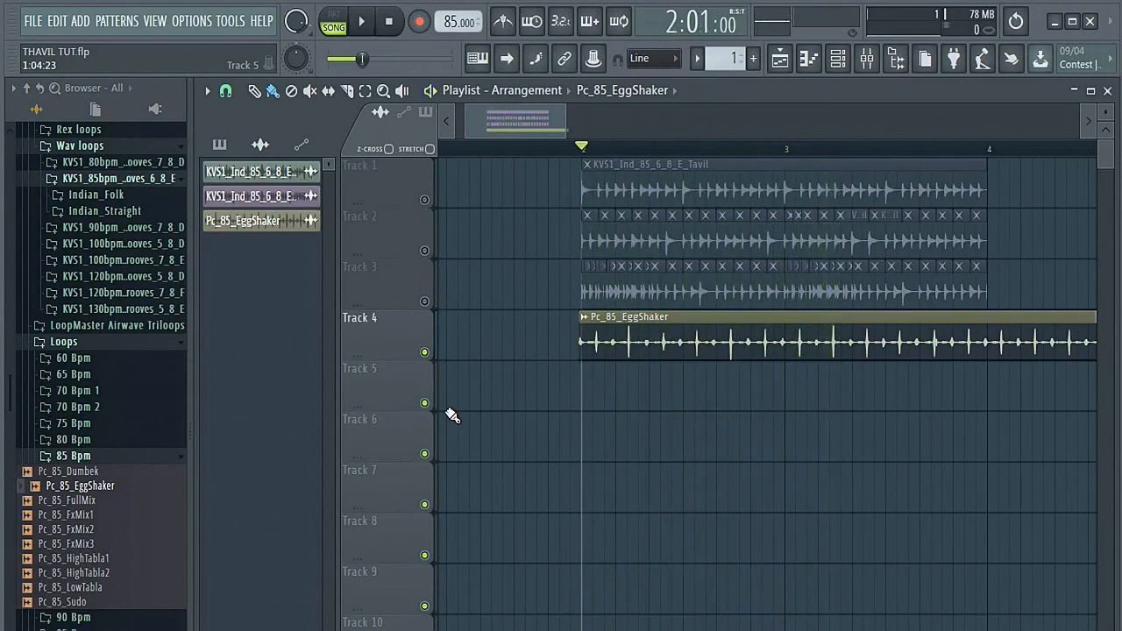
# Step: Align the Pc_85_EggShaker clip's start with bar 2 and trim its end to bar 3
pyautogui.click(584, 317)
pyautogui.moveTo(614, 536)
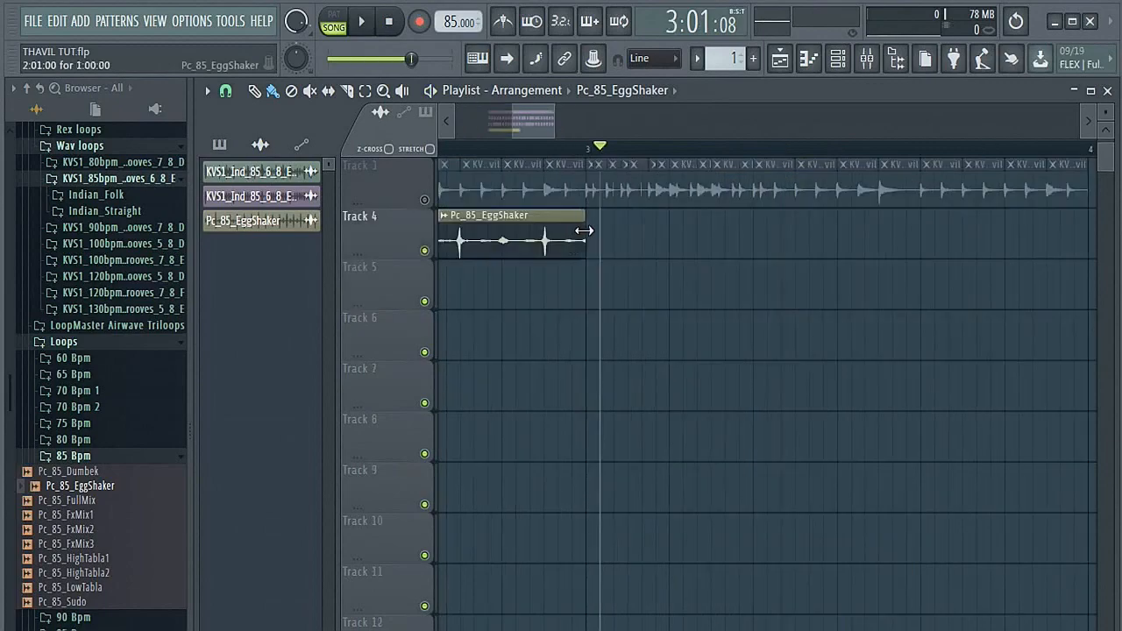
# Step: Play back the trimmed egg shaker loop on Track 4 from bar 2
pyautogui.scroll(-8, 636, 237)
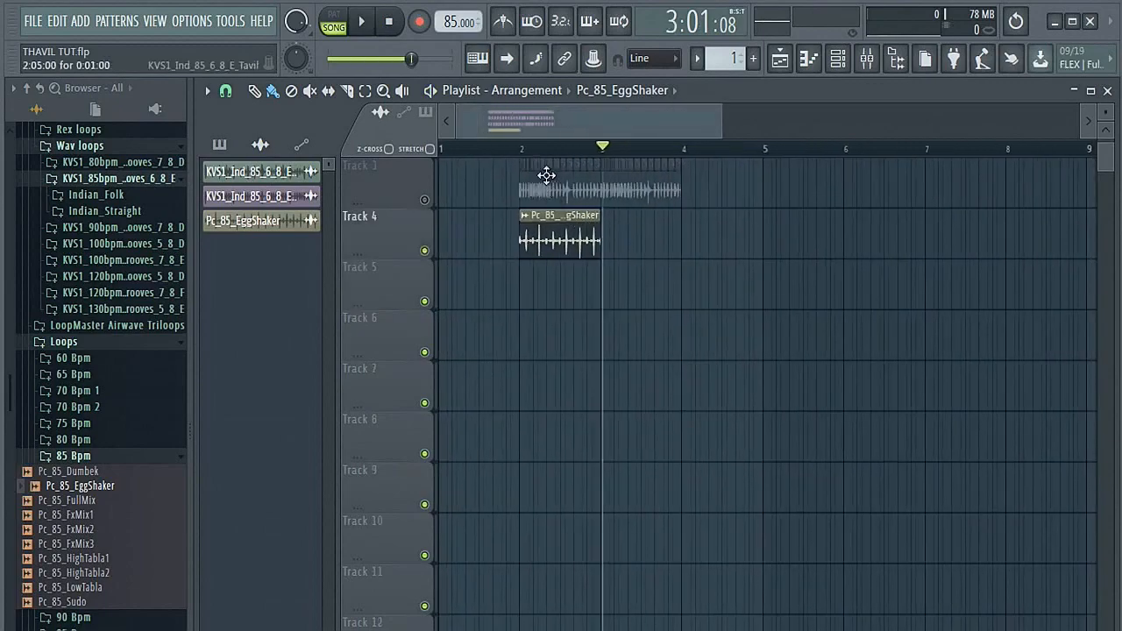
pyautogui.click(525, 151)
pyautogui.press('space')
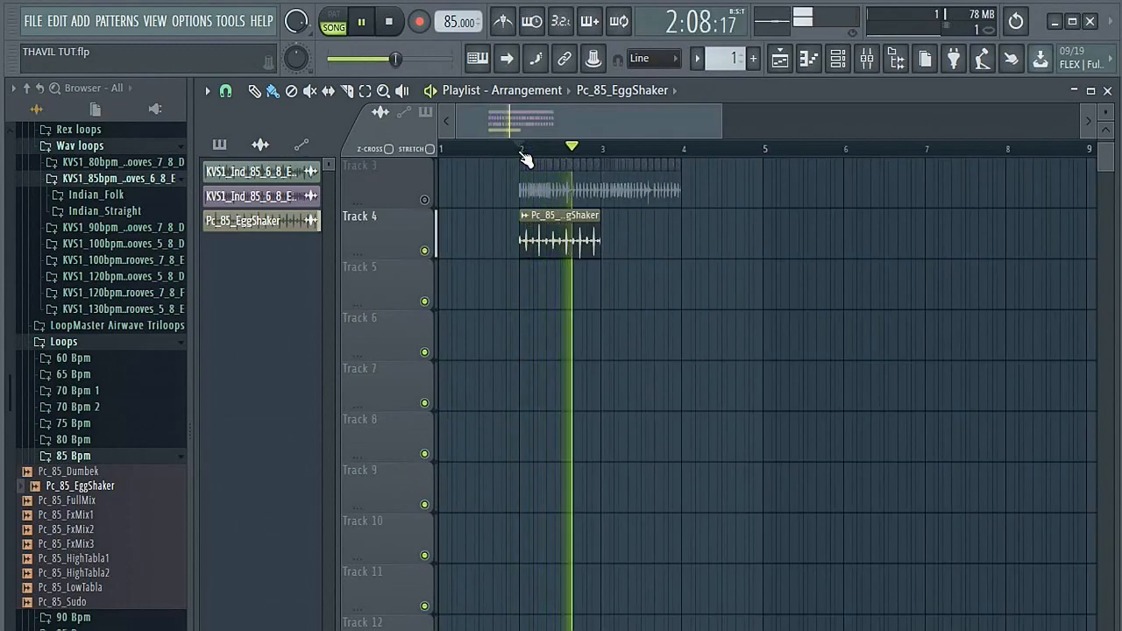
pyautogui.press('space')
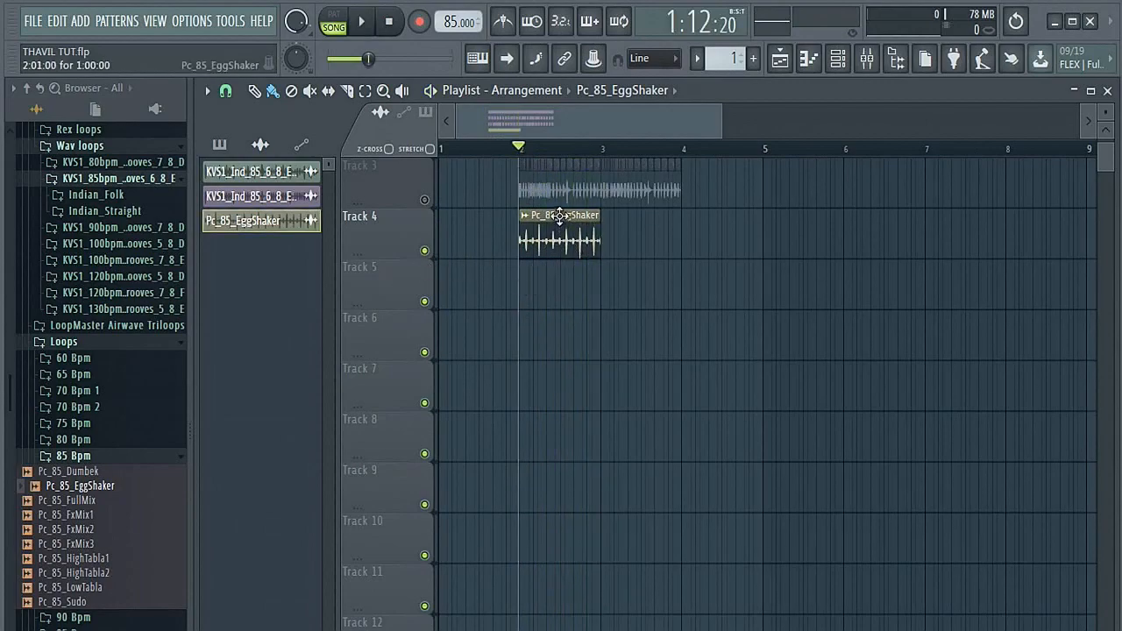
# Step: Copy the Pc_85_EggShaker clip to Track 5, mute Track 4, and chop the copy into twelve equal slices
pyautogui.moveTo(560, 216); pyautogui.dragTo(558, 294)
pyautogui.moveTo(559, 294); pyautogui.dragTo(561, 294)
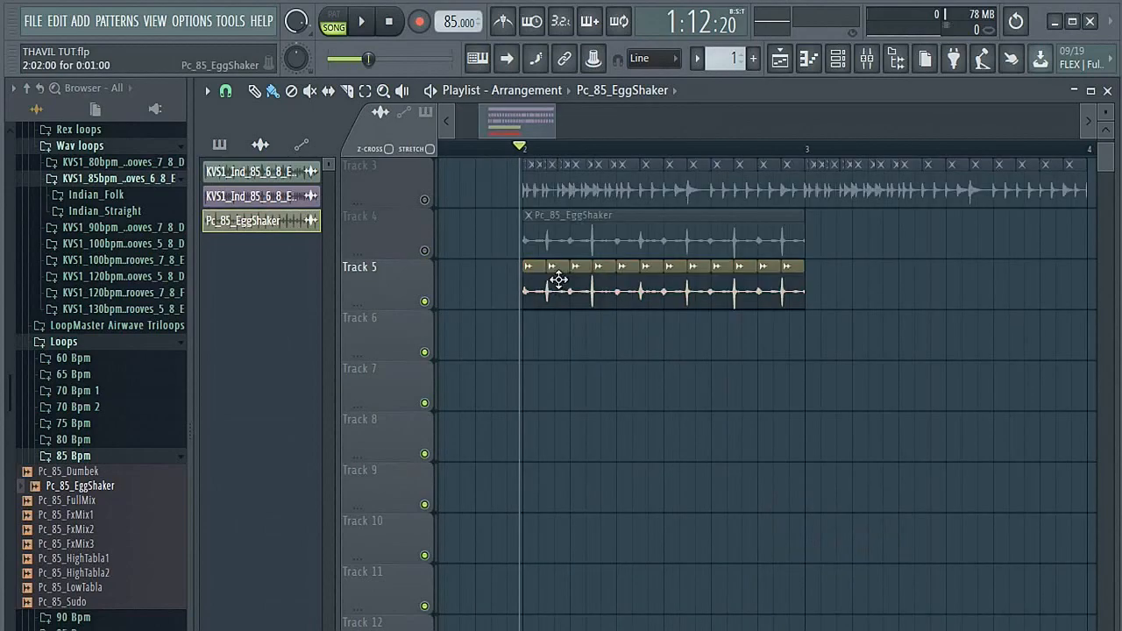
# Step: Copy shaker hits half a slice ahead of the second, eighth and twelfth slices on Track 5, and play back the new groove
pyautogui.moveTo(558, 279); pyautogui.dragTo(548, 280)
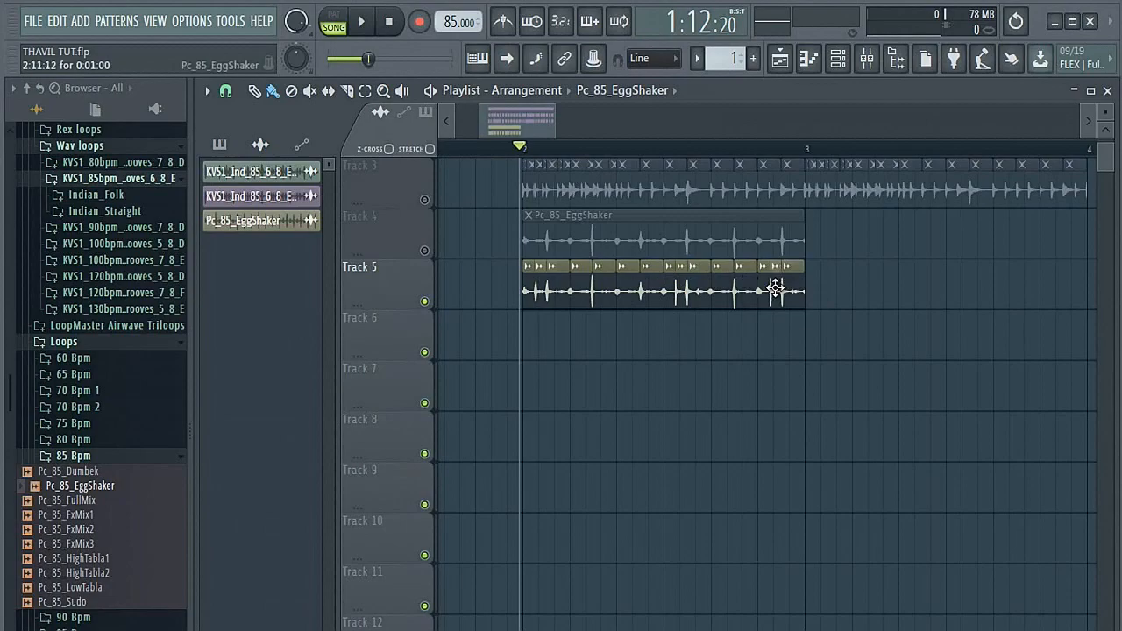
pyautogui.press('space')
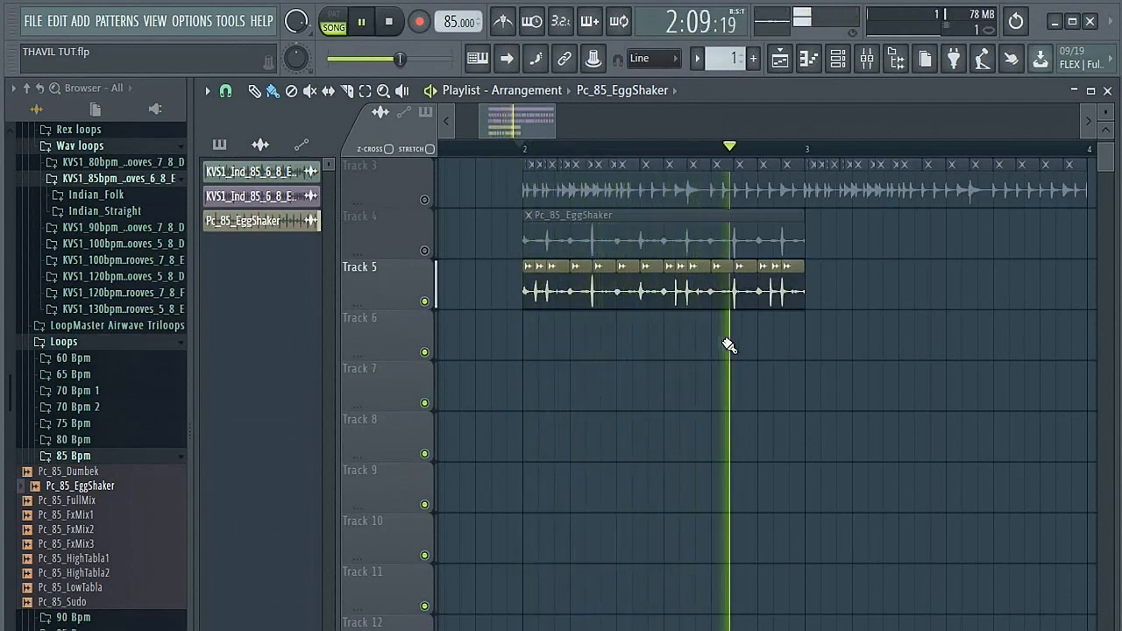
pyautogui.press('space')
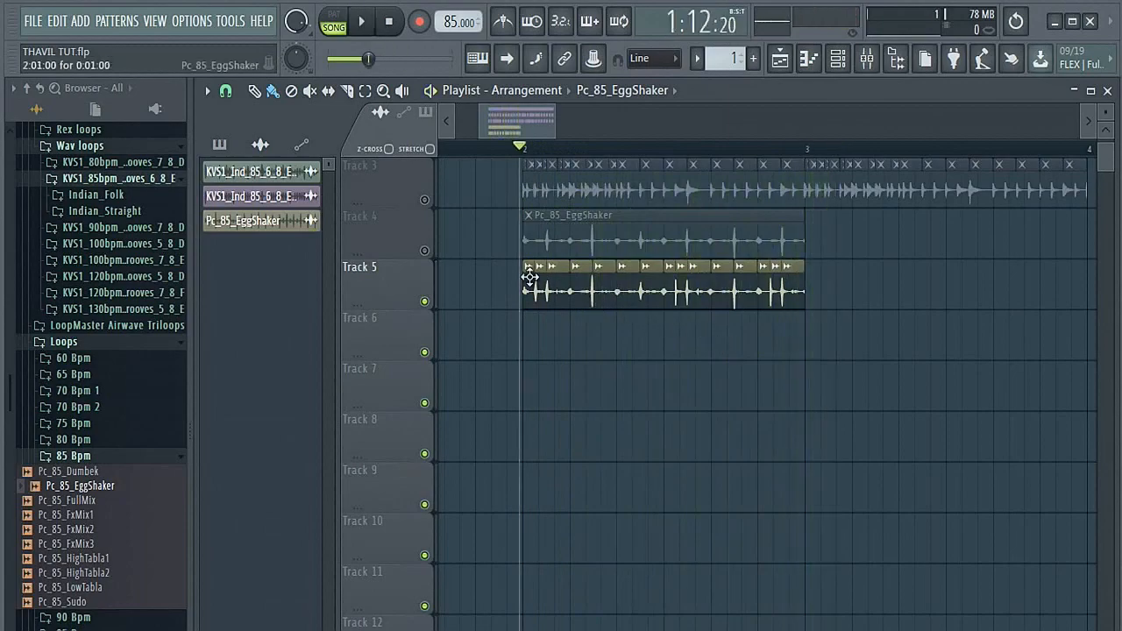
# Step: Unmute Track 4, mute Track 5, and play back the original egg shaker loop for comparison
pyautogui.click(424, 250)
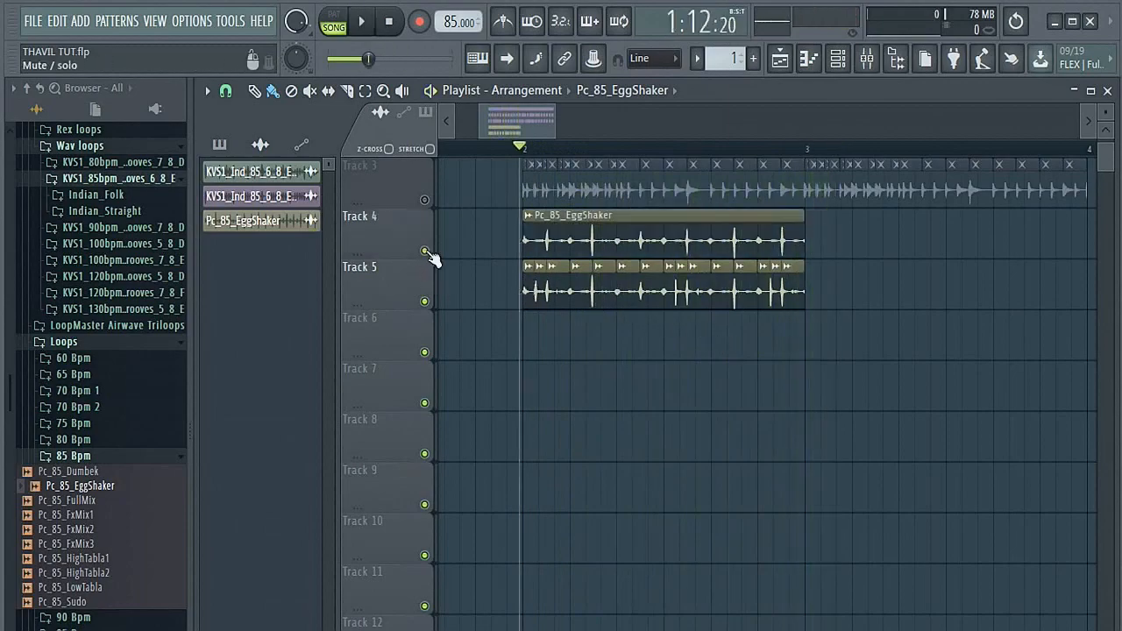
pyautogui.click(425, 302)
pyautogui.press('space')
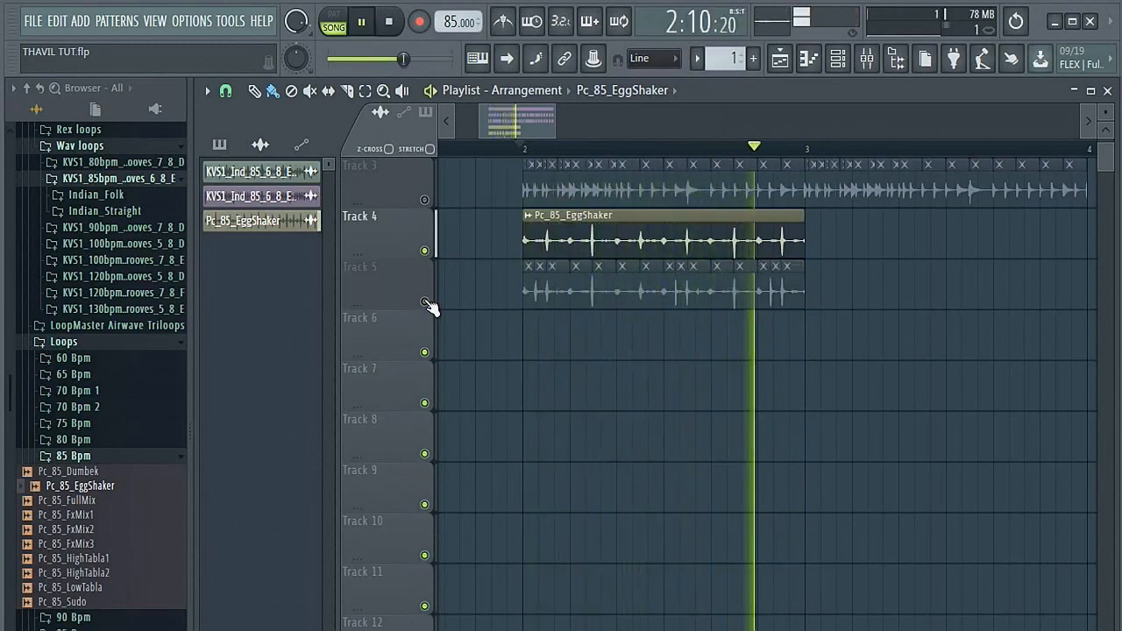
pyautogui.press('space')
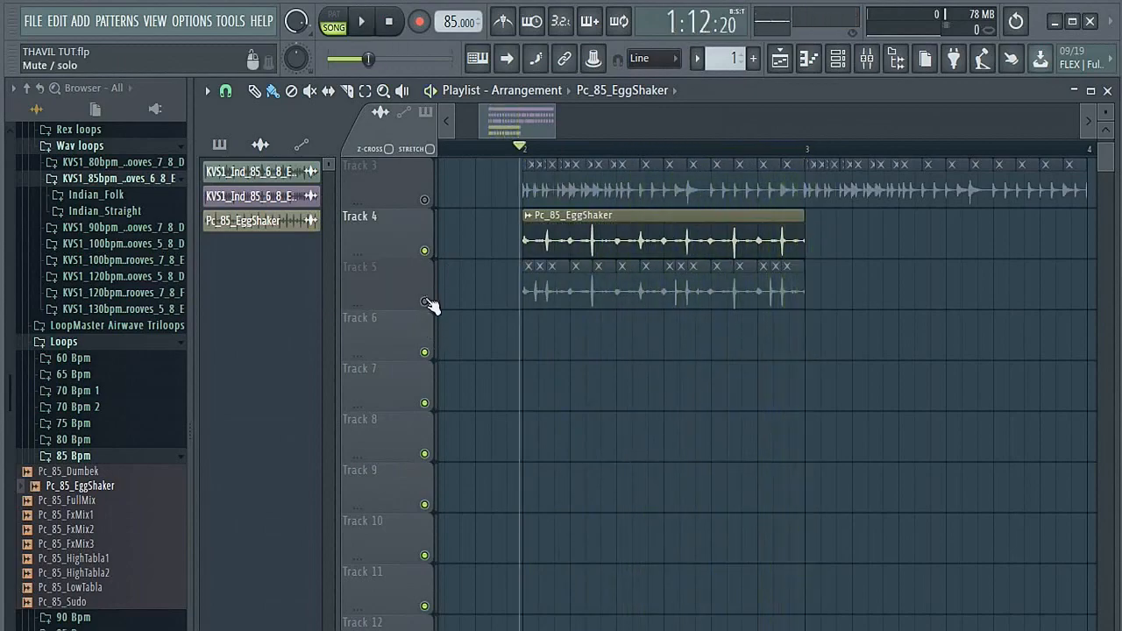
# Step: Unmute Track 5, mute Track 4, and play back the rearranged egg shaker slices
pyautogui.click(425, 302)
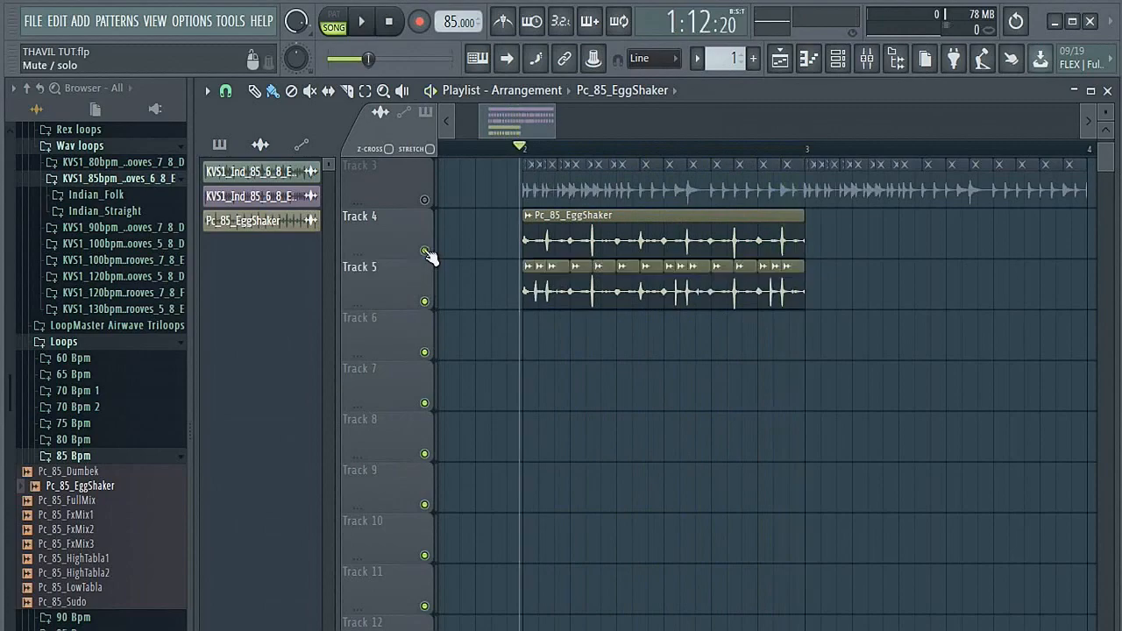
pyautogui.click(425, 251)
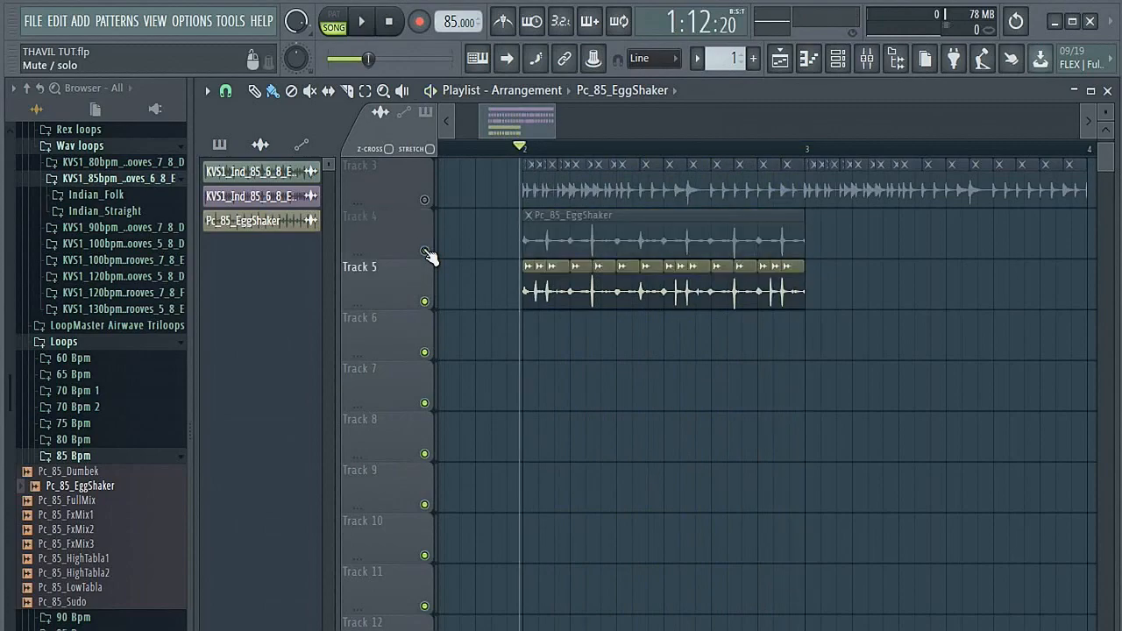
pyautogui.press('space')
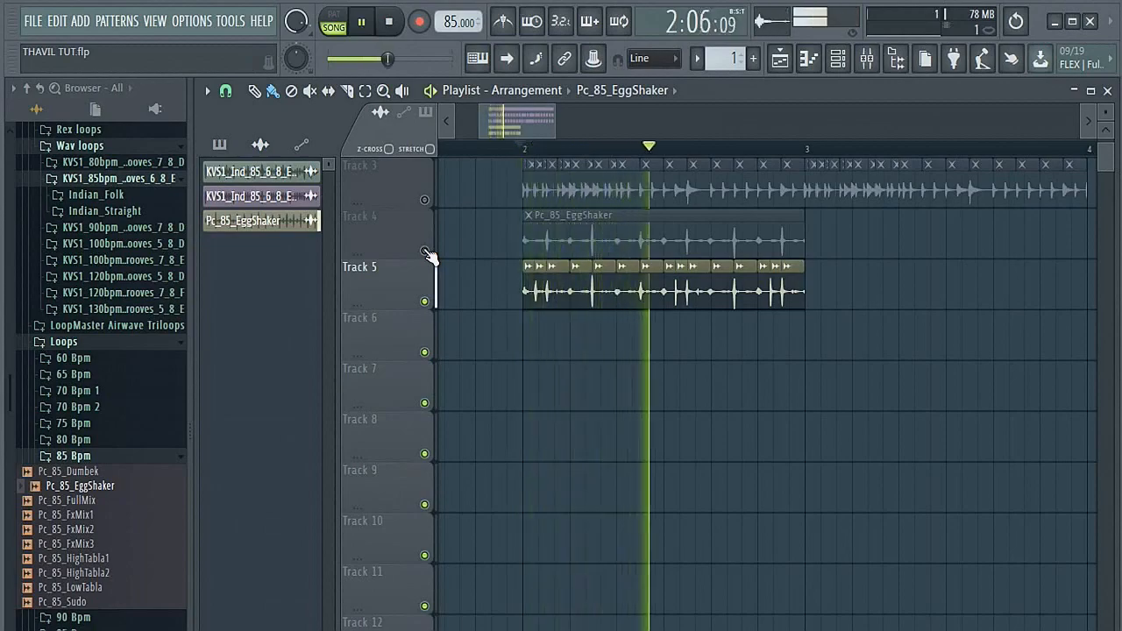